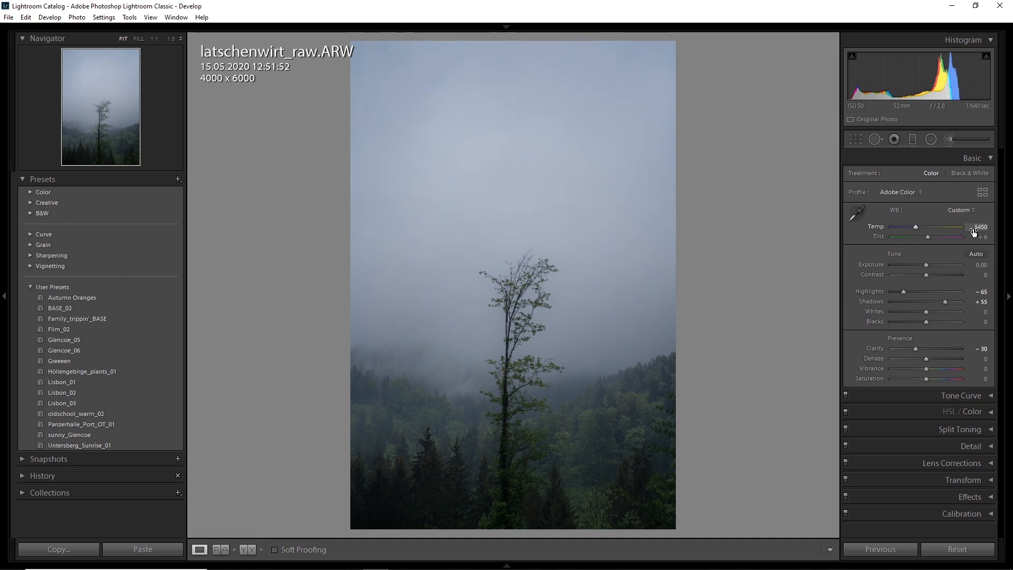
Step: Set the white balance of the foggy tree photo to a temperature of 5200 and a tint of +2
left_click_drag(979, 236, 981, 239)
left_click(975, 227)
key("Down")
key("Return")
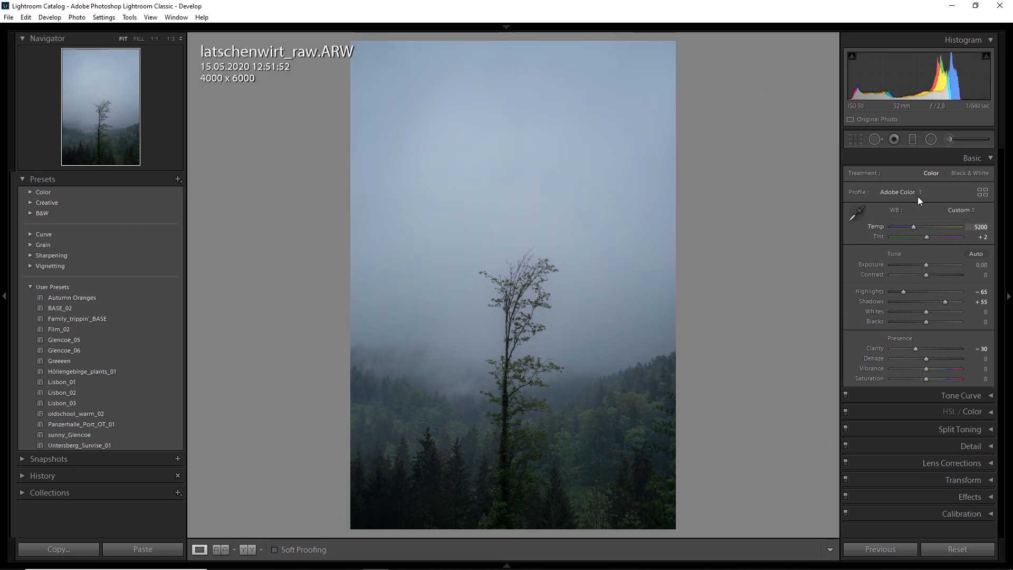
Step: Set the exposure to +0.40 and the whites to −10
left_click(987, 164)
left_click(991, 173)
left_click(989, 158)
left_click(980, 265)
key("Up")
key("Up")
key("Up")
key("Up")
key("Up")
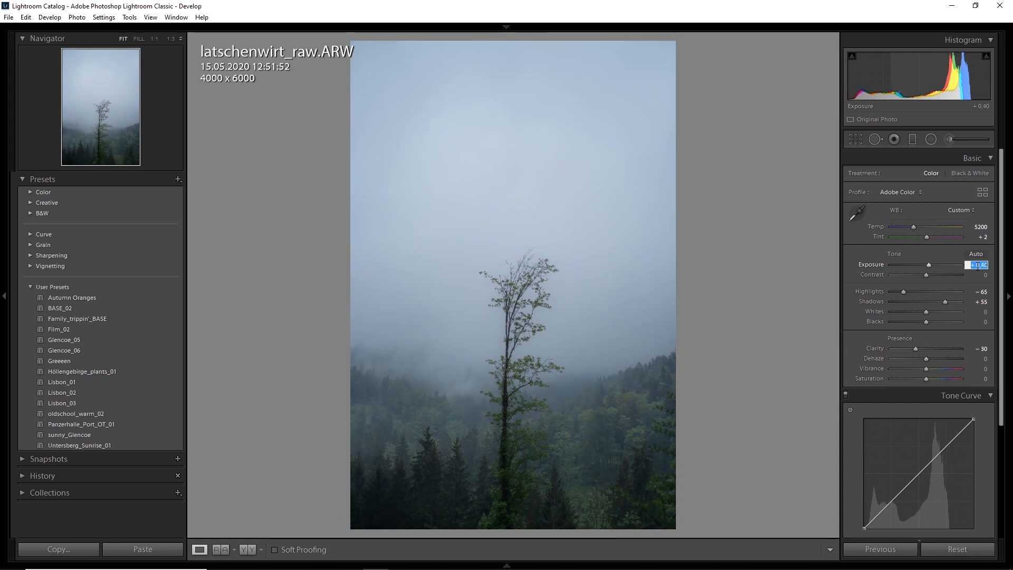
key("Return")
left_click(981, 313)
key("Down")
key("Down")
key("Return")
Step: Shape the RGB tone curve with an anchored midpoint, darker shadows, a lifted black point and a lowered white point
left_click(990, 159)
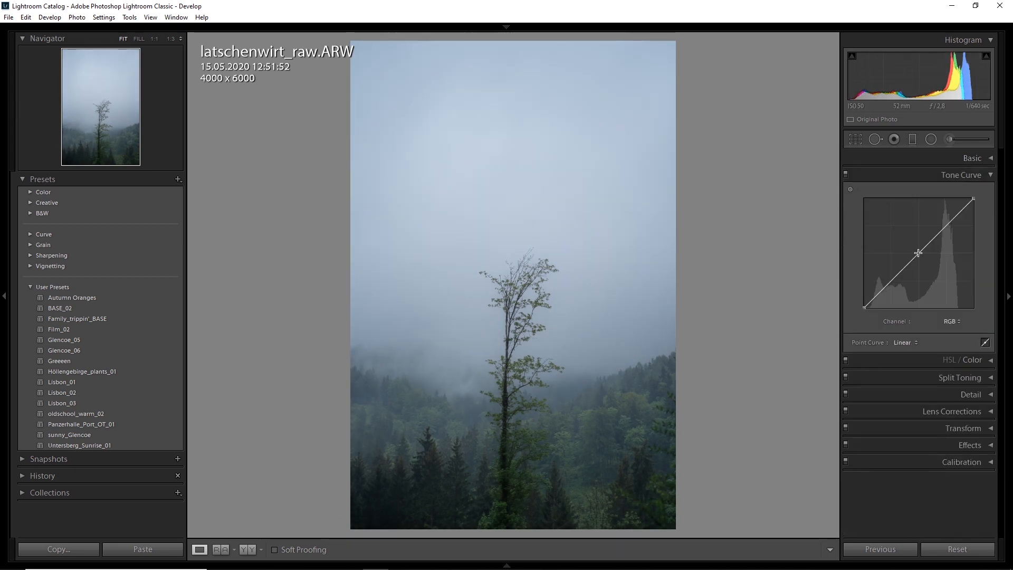
left_click_drag(889, 283, 851, 301)
left_click_drag(973, 199, 984, 204)
left_click_drag(864, 300, 832, 302)
left_click(990, 175)
left_click(990, 175)
Step: Anchor the midtones of the Red channel's tone curve and pull its shadows down
left_click(953, 321)
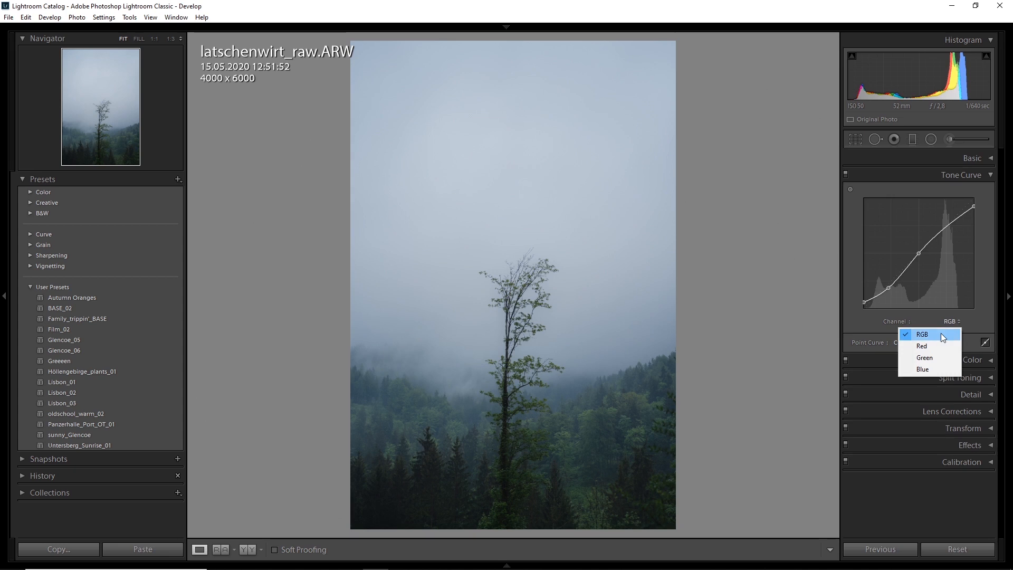
left_click(926, 346)
left_click_drag(919, 254, 918, 254)
double_click(918, 253)
mouse_move(863, 308)
left_mouse_down()
mouse_move(864, 318)
mouse_move(875, 299)
mouse_move(864, 309)
left_mouse_up()
left_click(983, 176)
Step: Reduce the saturation of the blue and purple color ranges
left_click(963, 190)
left_click(930, 207)
mouse_move(926, 245)
left_mouse_down()
mouse_move(911, 235)
mouse_move(907, 246)
left_mouse_up()
left_click(976, 244)
left_click(941, 206)
left_click(910, 245)
double_click(912, 235)
left_click(975, 244)
Step: Reduce the saturation of the magenta range and set the red range's saturation to −50
left_click(952, 208)
left_click(978, 244)
key("Return")
left_click(875, 210)
left_click(977, 245)
key("Return")
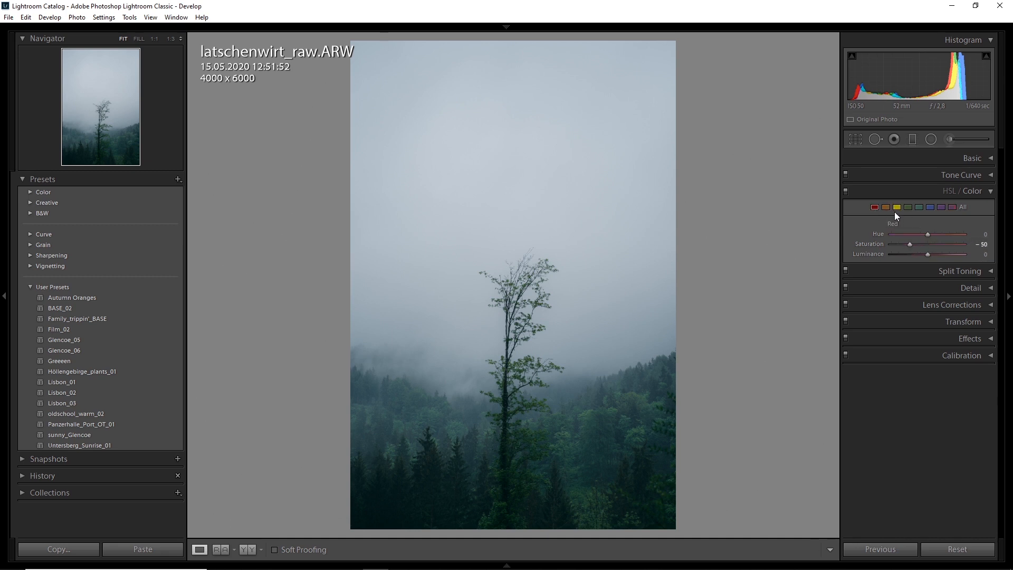
Step: Set the yellow range's hue to +25 and its saturation to −15
left_click(907, 207)
left_click(909, 207)
left_click(895, 207)
left_click_drag(927, 234, 979, 236)
left_click_drag(980, 246, 973, 248)
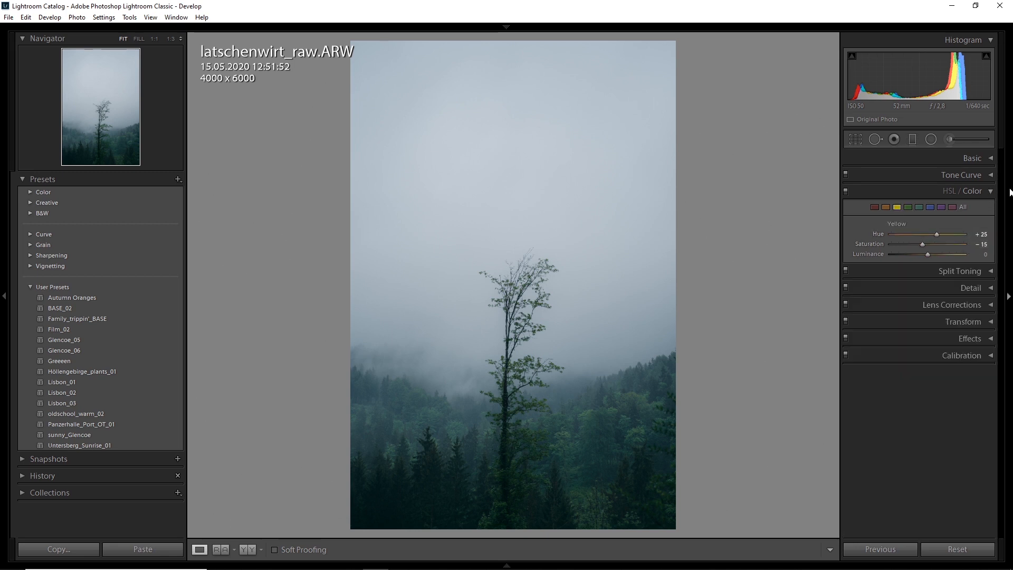
left_click(986, 193)
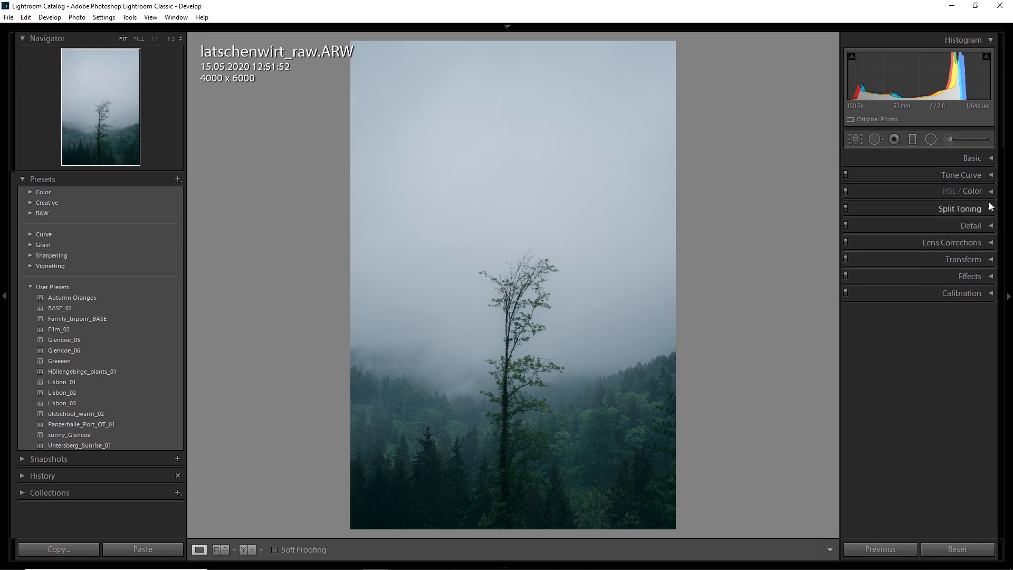
Step: Tint the shadows with split toning, using hue 210 and saturation 5
left_click(978, 210)
left_click(983, 288)
type("205")
key("Return")
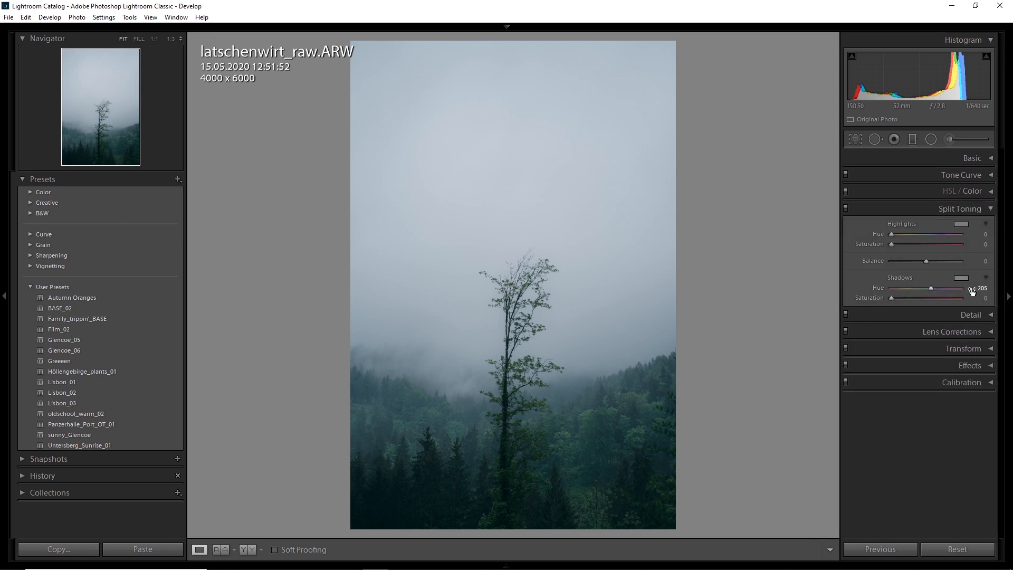
left_click_drag(978, 289, 975, 290)
left_click(991, 209)
Step: Tint the highlights with split toning, using hue 210 and saturation 5
left_click(989, 209)
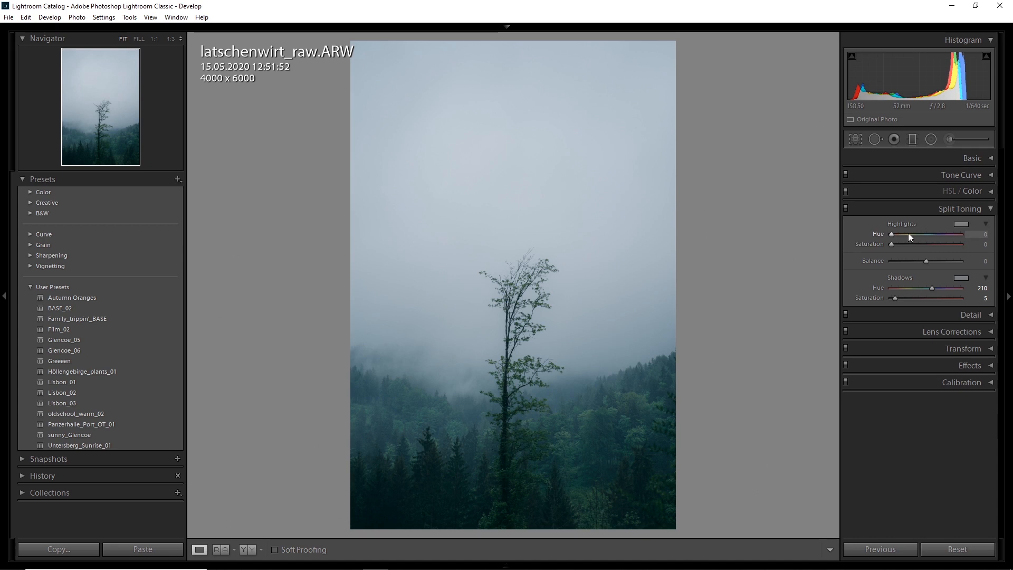
left_click_drag(974, 234, 982, 247)
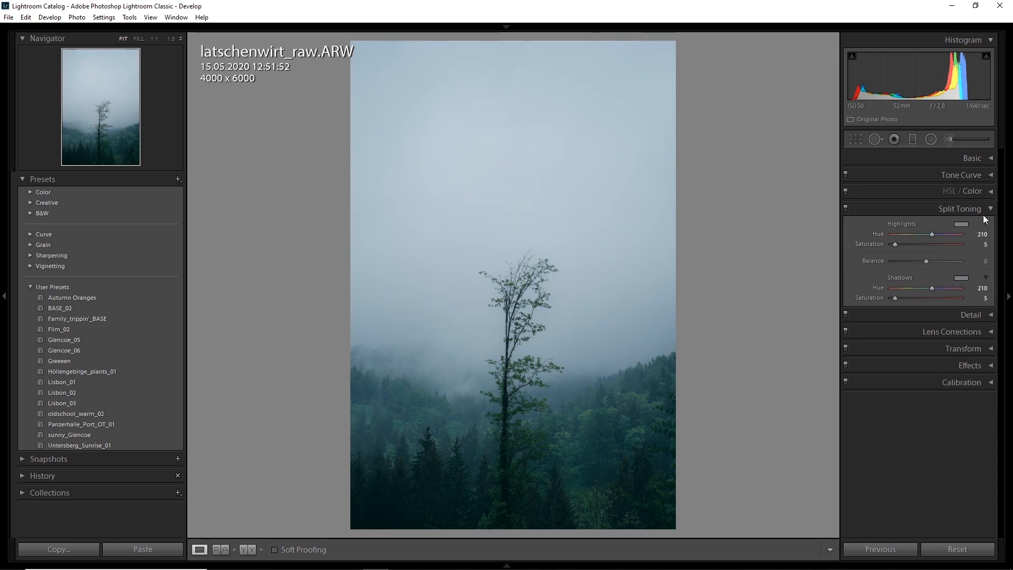
left_click(970, 209)
left_click(912, 139)
left_click_drag(504, 41, 502, 380)
key("Delete")
Step: Crop the photo to a 4:5 portrait format of 4000 x 5000 and reposition the tree in the frame
left_click(856, 140)
left_click(952, 174)
left_click(928, 238)
left_click_drag(522, 293, 526, 279)
Step: Apply a graduated filter from the upper edge over the sky, with reduced clarity and slightly lower exposure
left_click(912, 139)
mouse_move(510, 42)
left_mouse_down()
mouse_move(503, 348)
mouse_move(524, 369)
left_mouse_up()
double_click(869, 213)
mouse_move(924, 282)
left_mouse_down()
mouse_move(891, 282)
mouse_move(907, 282)
left_mouse_up()
left_click_drag(924, 213, 922, 213)
left_click(916, 140)
Step: Lower the global dehaze slightly to strengthen the fog
left_click(972, 158)
left_click_drag(924, 357, 920, 357)
left_click(972, 159)
Step: Darken the forest with a graduated filter from the lower edge, extending it upward and raising its blacks slightly
left_click(911, 139)
left_click_drag(507, 530, 505, 406)
left_click_drag(960, 213, 919, 213)
left_click(977, 213)
left_click_drag(659, 408, 659, 371)
left_click(976, 265)
key("Up")
key("Up")
key("Return")
Step: Darken the photo's right edge with a graduated filter, setting dehaze to −15 and lowering its clarity and exposure
left_click_drag(707, 288, 492, 288)
left_click_drag(959, 214, 923, 214)
left_click_drag(924, 291, 918, 292)
left_click(975, 292)
left_click(974, 282)
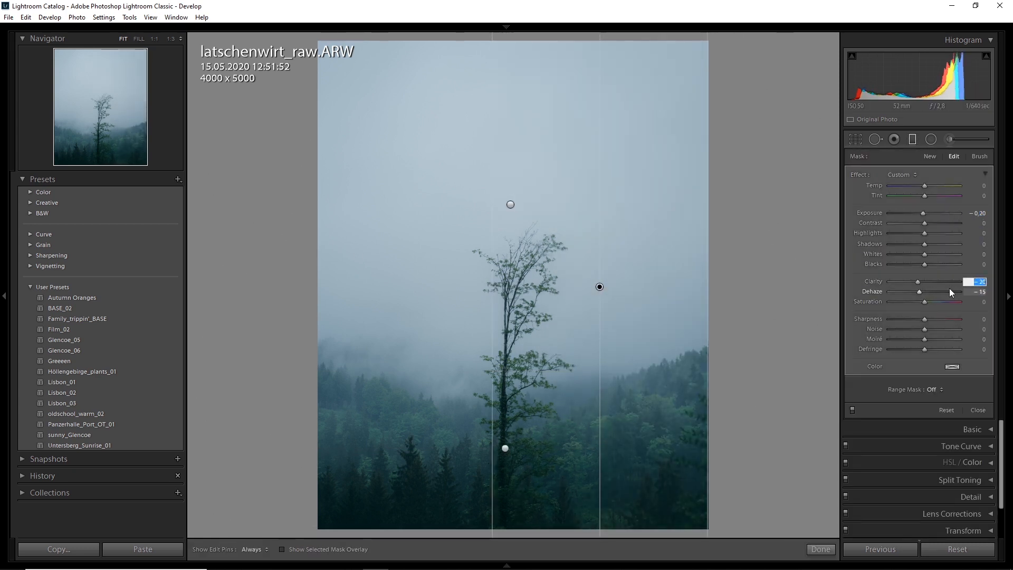
key("Down")
left_click(975, 213)
key("Down")
key("Down")
key("Return")
Step: Add a matching graduated filter from the photo's left edge to the tree
left_click(599, 287)
mouse_move(318, 271)
left_mouse_down()
mouse_move(478, 285)
mouse_move(508, 271)
left_mouse_up()
left_click(912, 140)
Step: Set the global dehaze to −15
left_click(988, 159)
left_click(981, 359)
key("Down")
Step: Add another graduated filter rising from the lower edge over the forest and lower its shadows
left_click(912, 139)
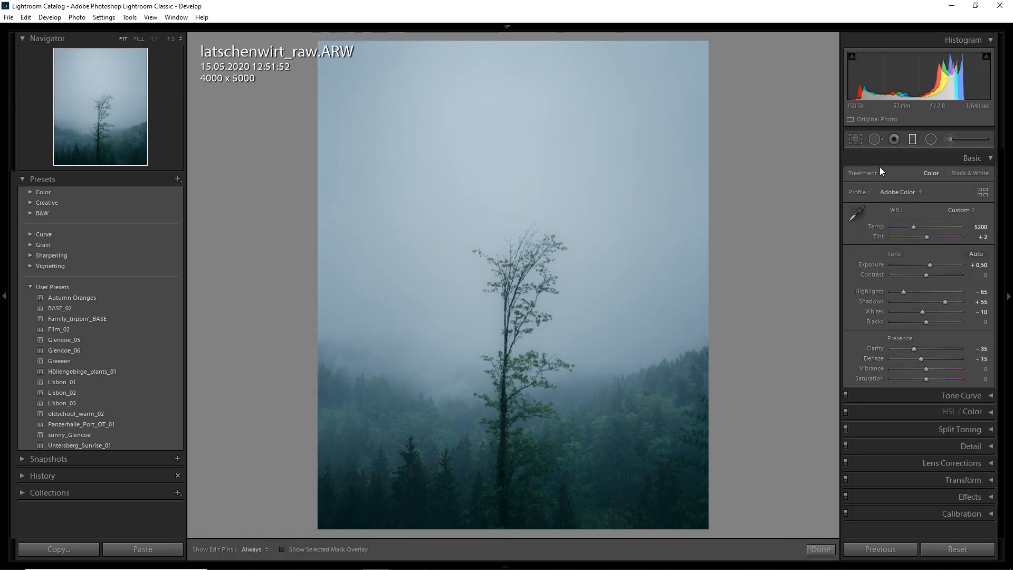
left_click_drag(503, 526, 505, 370)
left_click_drag(588, 370, 588, 343)
left_click(974, 245)
key("Down")
key("Down")
left_click(912, 141)
Step: Fine-tune the black point of the RGB tone curve
left_click(961, 395)
left_click(951, 506)
left_click(930, 519)
left_click_drag(863, 487, 804, 488)
left_click(989, 360)
left_click(989, 158)
Step: Add a little grain to the photo and check it zoomed in
left_click(988, 276)
key("Up")
key("Up")
key("Up")
key("Up")
key("Up")
left_click(529, 345)
left_click(529, 345)
left_click(989, 275)
Step: Compare the edited photo with its original in the before/after view
left_click(1008, 296)
left_click(247, 549)
left_click(371, 549)
left_click(371, 549)
left_click(199, 550)
left_click(1008, 296)
Step: Set the exposure to +0.40, clarity to −50 and dehaze to −20, and compare the edit with the original
left_click(989, 159)
key("Down")
key("Down")
key("Down")
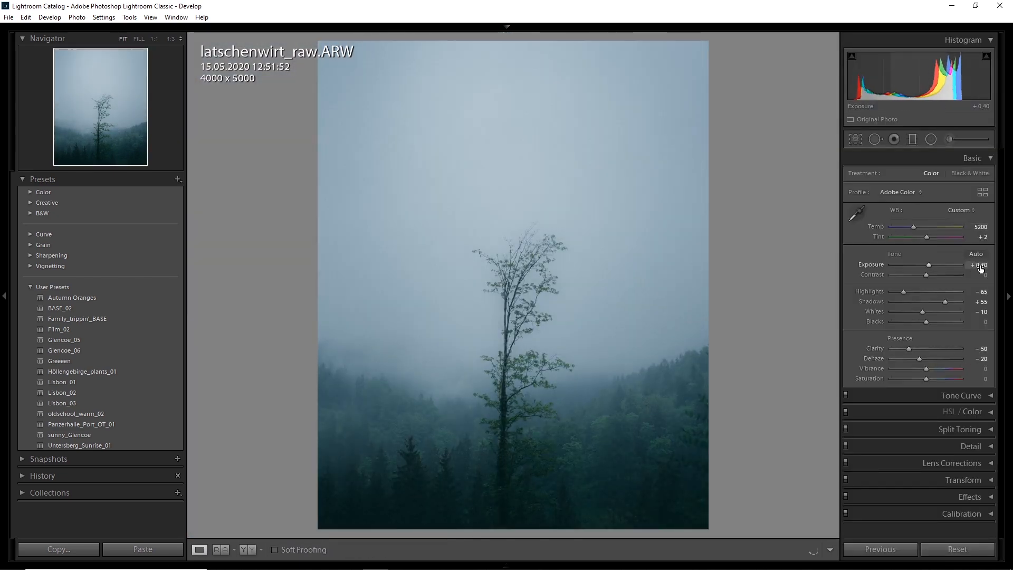
key("y")
key("y")
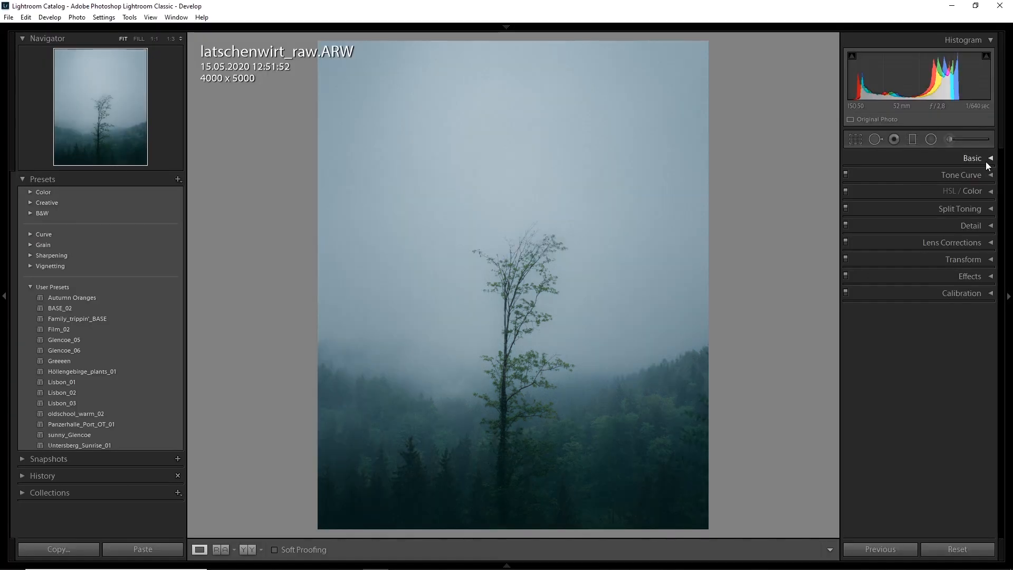
Step: Convert the tree photo to Black & White and look over the Black & White Mix sliders
left_click(981, 157)
left_click(971, 173)
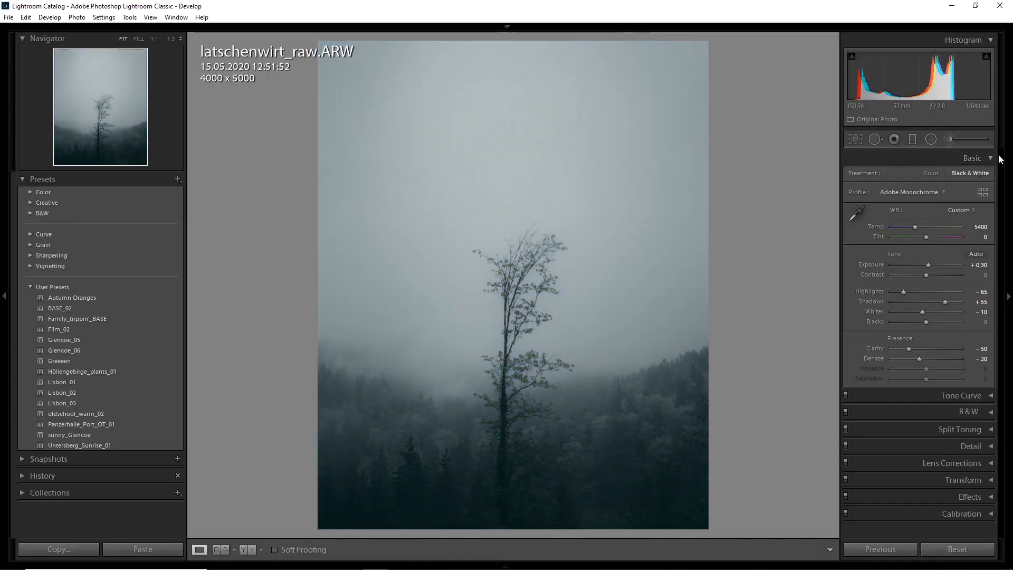
left_click(989, 158)
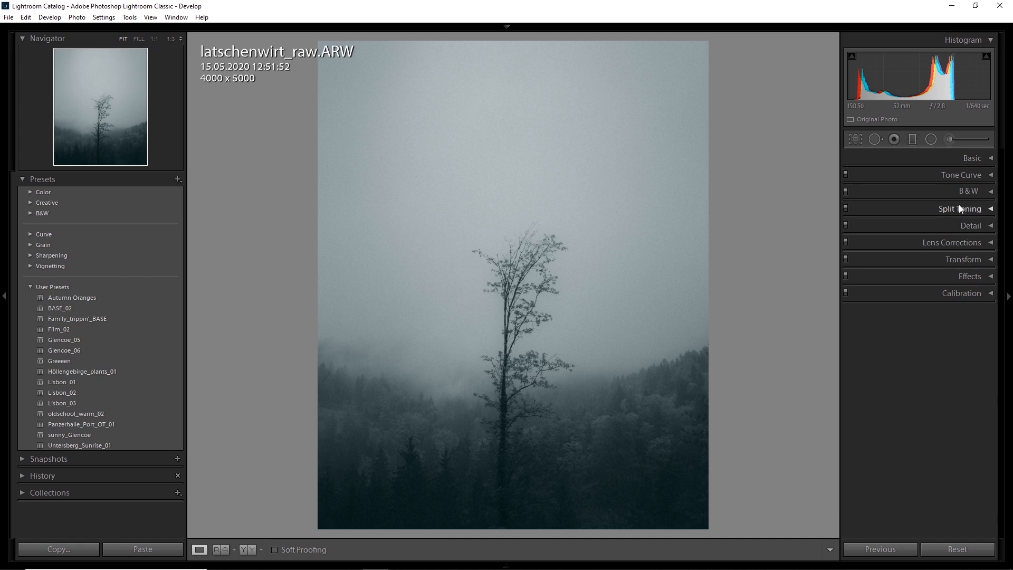
left_click(988, 192)
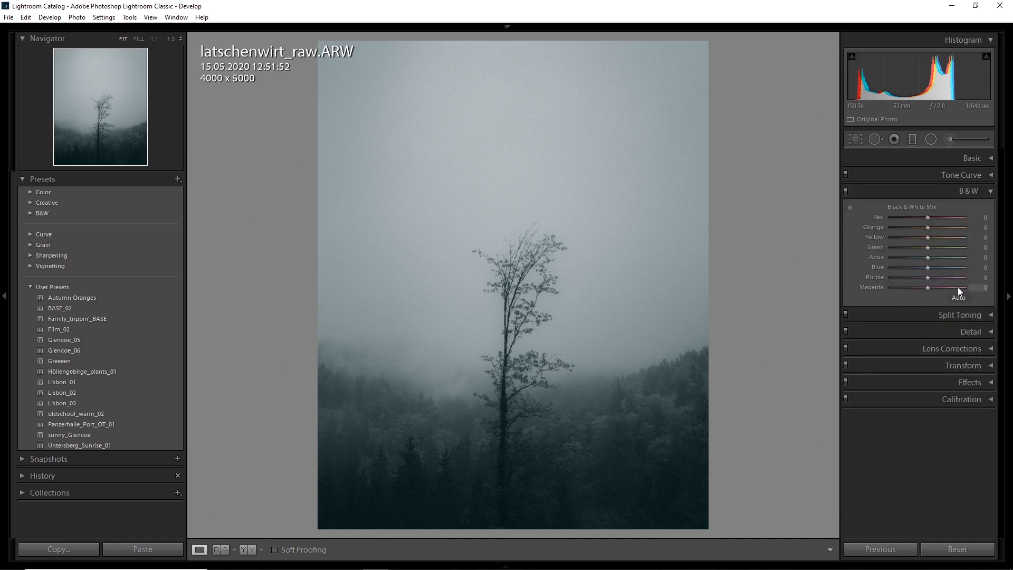
left_click(991, 192)
Step: Reset the Red channel's tone curve to a straight line to remove the color cast
left_click(987, 176)
left_click(949, 321)
left_click(942, 346)
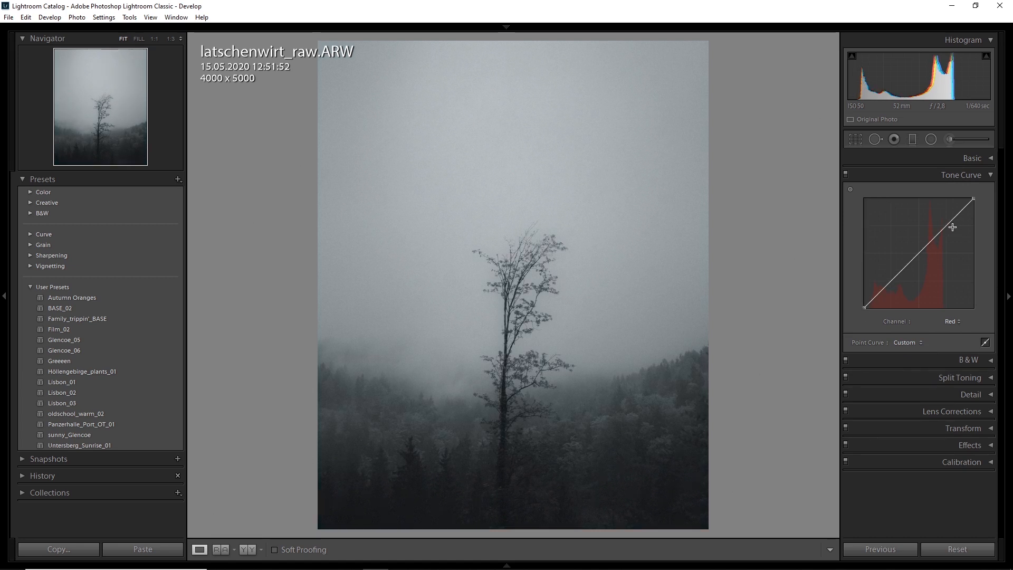
left_click(988, 177)
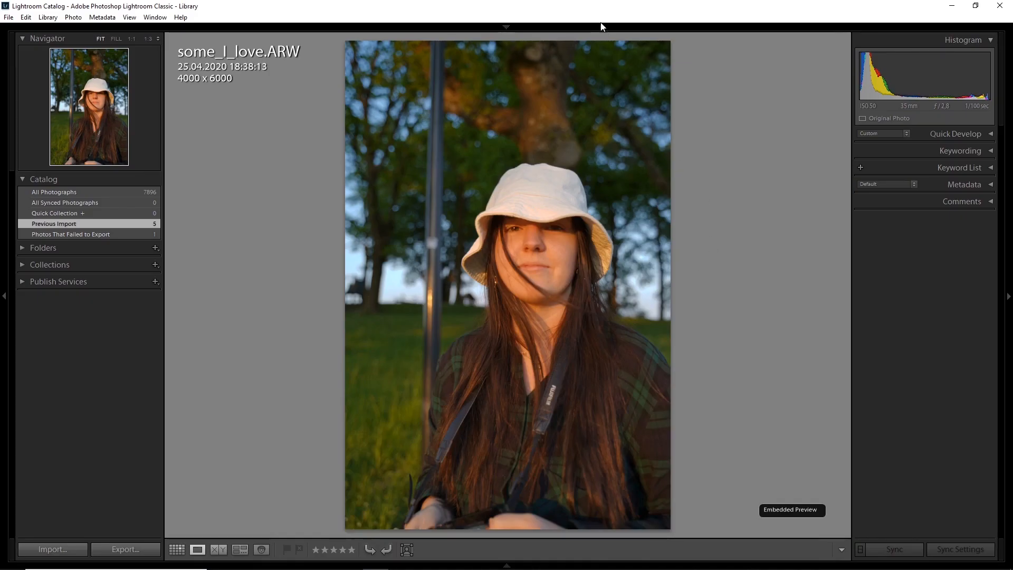
Step: Open the portrait some_I_love.ARW in the Develop module with its basic adjustments
mouse_move(611, 29)
left_click(788, 47)
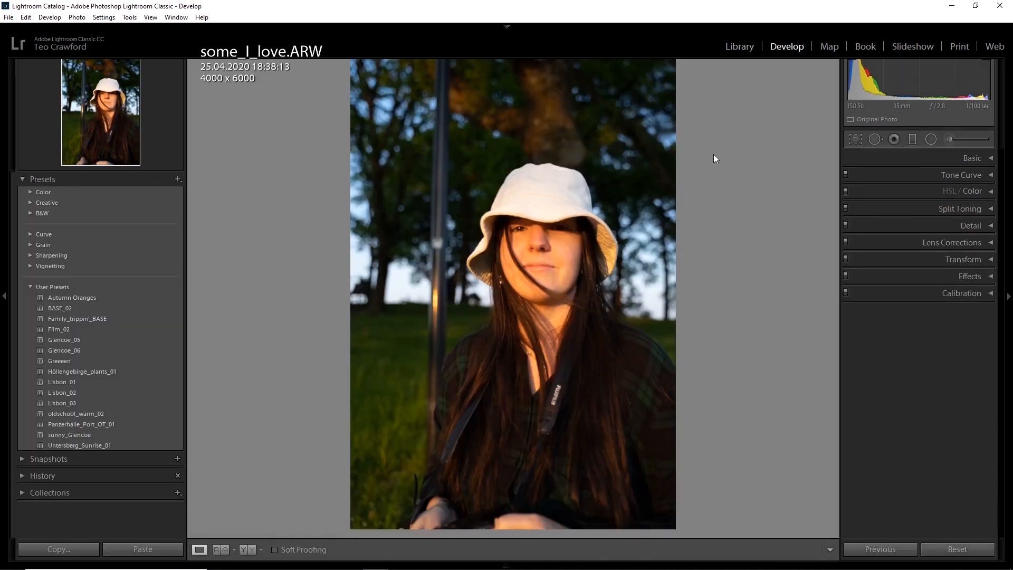
left_click(952, 157)
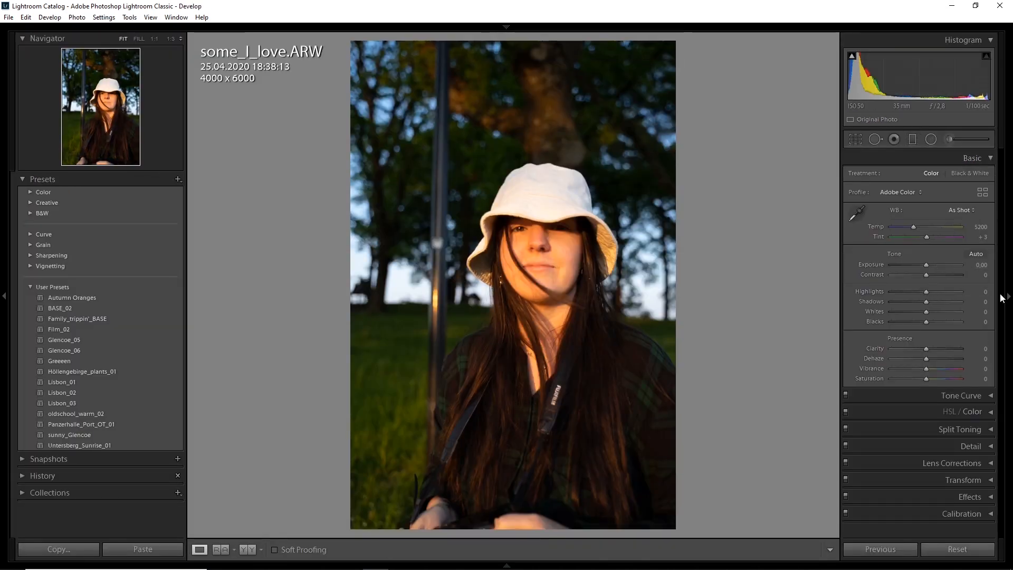
Step: Set the portrait's highlights to −25, whites to −10 and shadows to −10
key("Down")
key("Down")
key("Down")
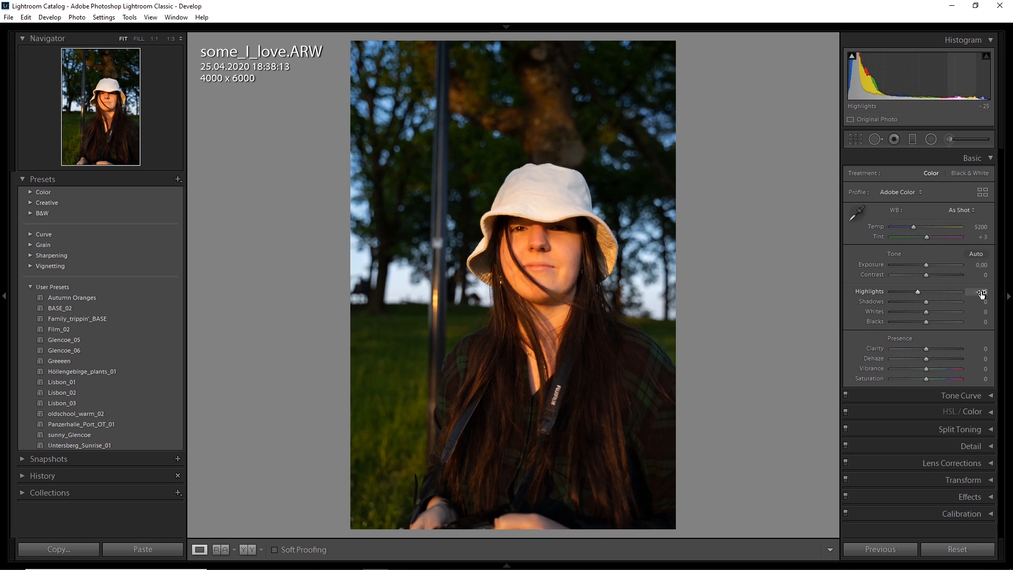
key("Down")
key("Down")
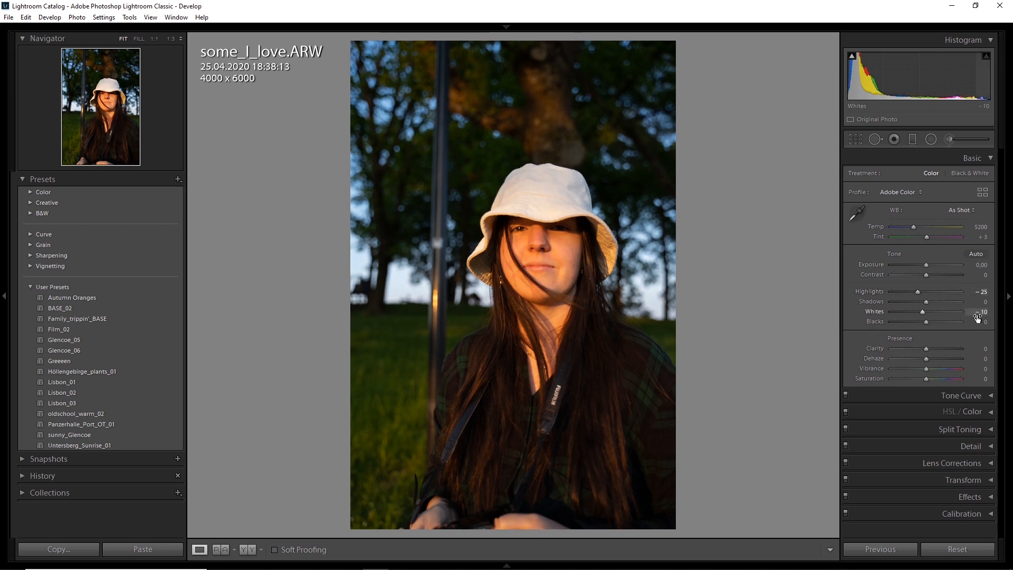
key("Down")
key("Down")
Step: Convert the portrait to Black & White with clarity at −50 and dehaze at +25
left_click(968, 174)
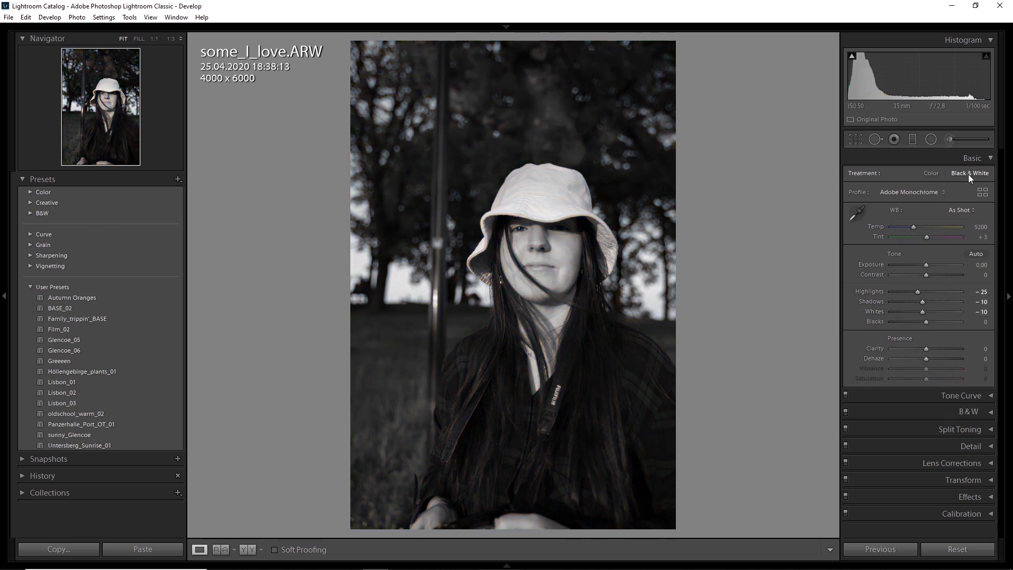
key("Down")
key("Down")
key("Down")
key("Down")
key("Down")
key("Down")
key("Down")
key("Down")
key("Down")
key("Down")
key("Down")
key("Down")
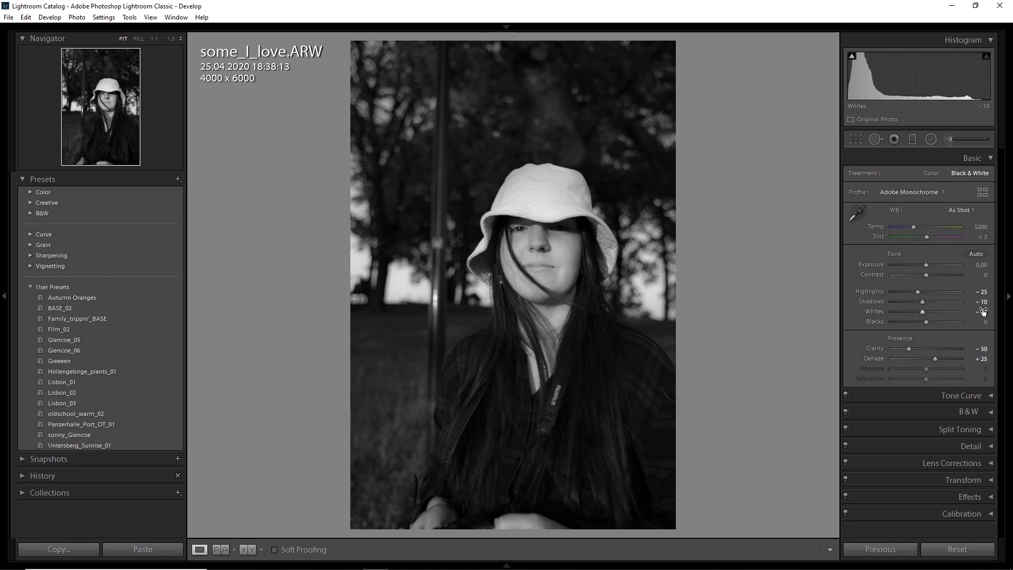
Step: Anchor the midpoint of the portrait's RGB tone curve, darken the shadows and lift the black point
left_click(990, 396)
scroll(975, 416, "down", 3)
left_click(951, 386)
left_click(945, 397)
left_click(918, 317)
left_click_drag(891, 345, 817, 365)
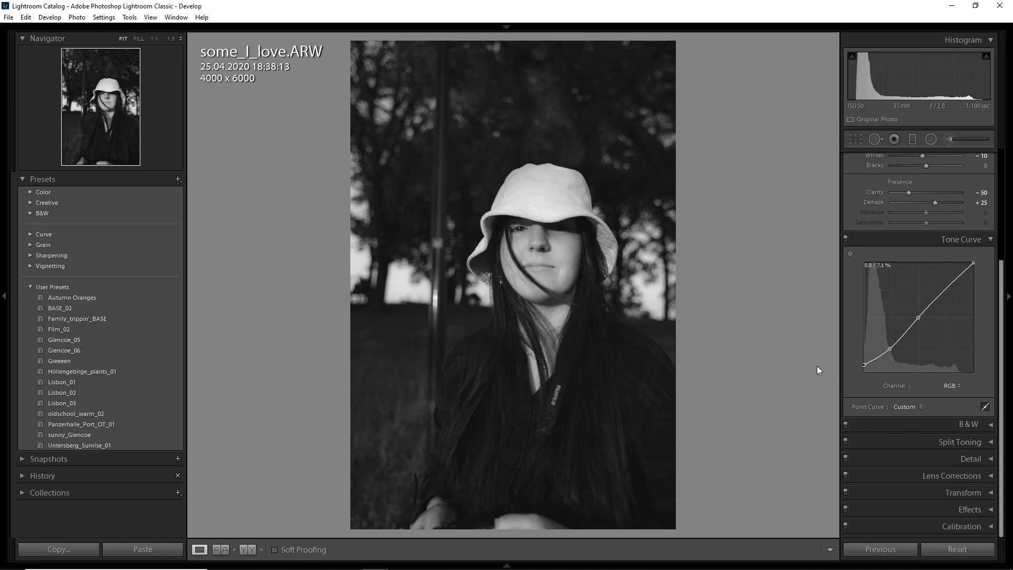
Step: Lower the white point of the portrait's RGB tone curve to fade the highlights
mouse_move(972, 263)
left_mouse_down()
mouse_move(991, 278)
mouse_move(973, 276)
left_mouse_up()
left_click_drag(851, 372, 826, 370)
scroll(881, 316, "up", 5)
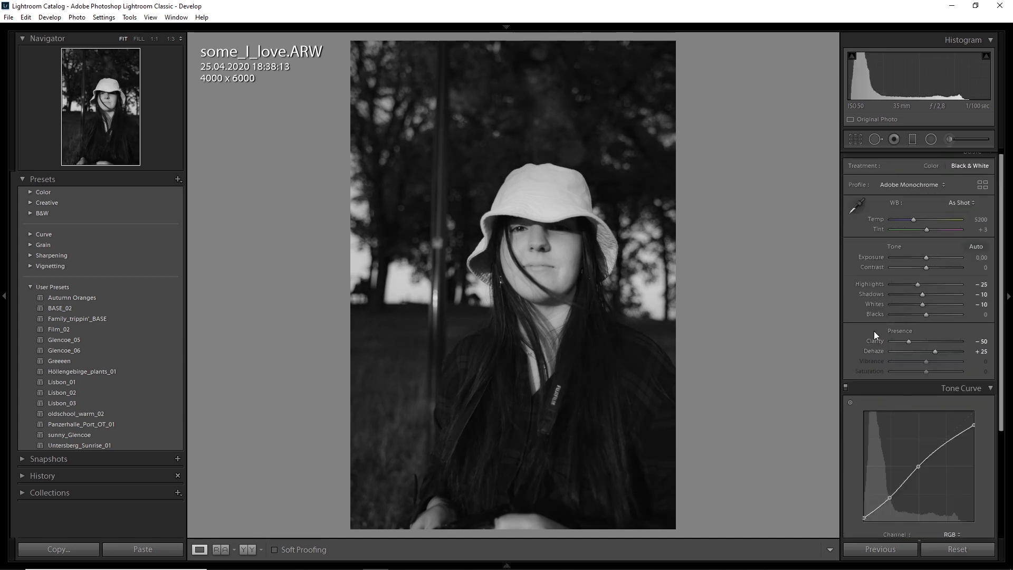
Step: Set the portrait's exposure to −0.10, contrast to −25 and shadows to +20
left_click_drag(926, 275, 916, 275)
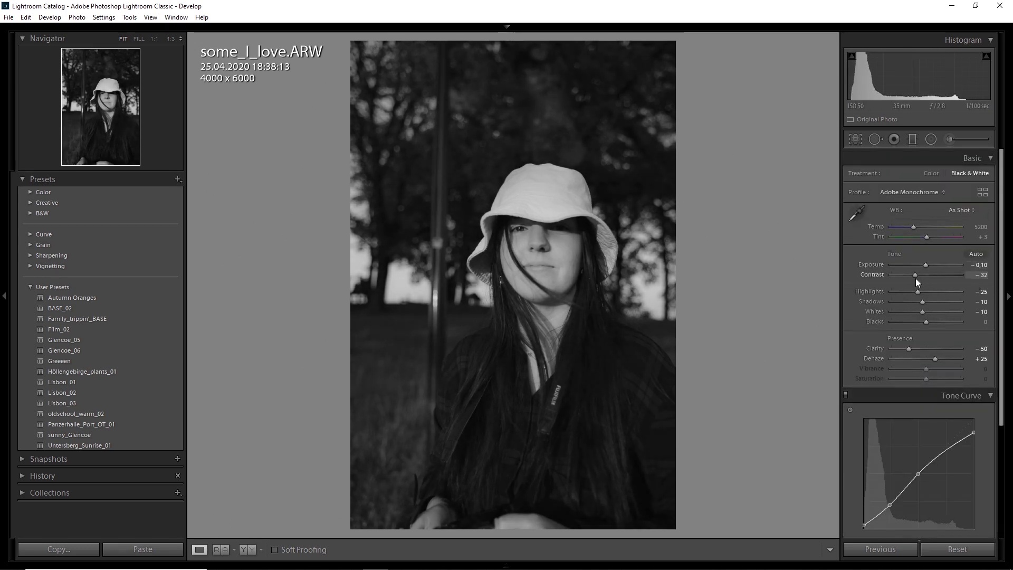
scroll(914, 327, "down", 1)
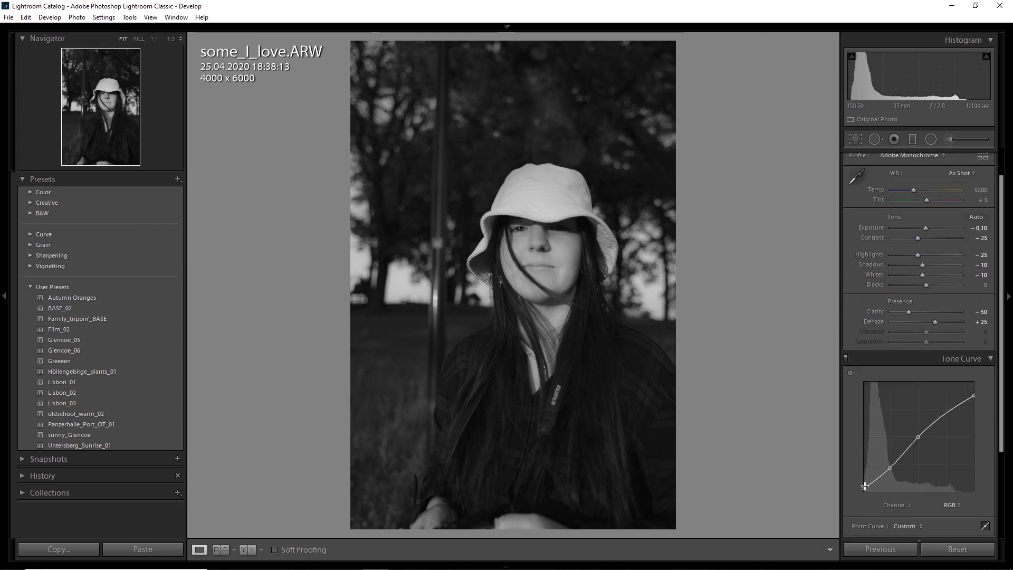
left_click_drag(922, 265, 931, 267)
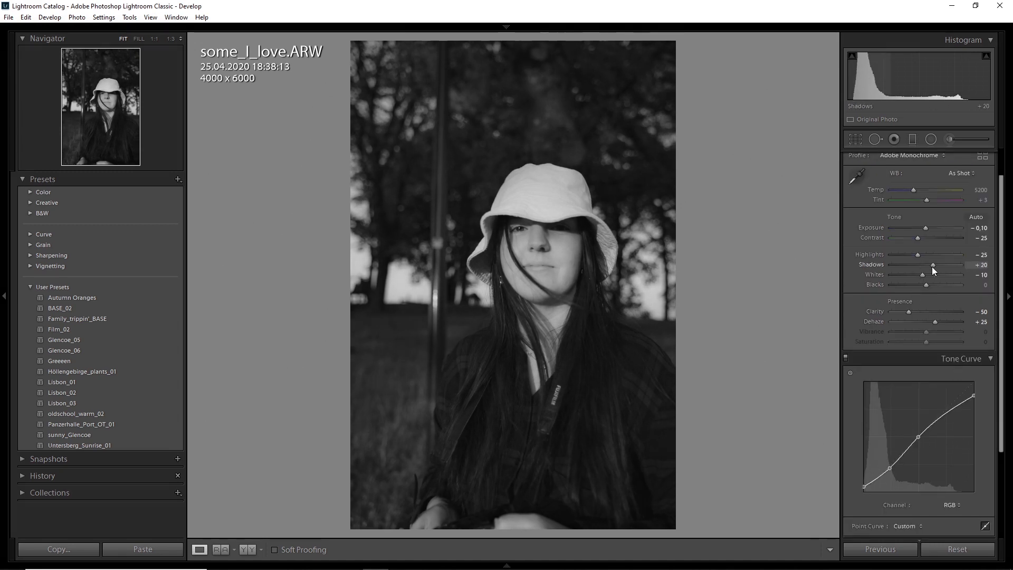
Step: Set the portrait's sharpening amount to 60 and crop the photo to a 4 x 5 / 8 x 10 aspect ratio
scroll(972, 267, "up", 1)
left_click(986, 157)
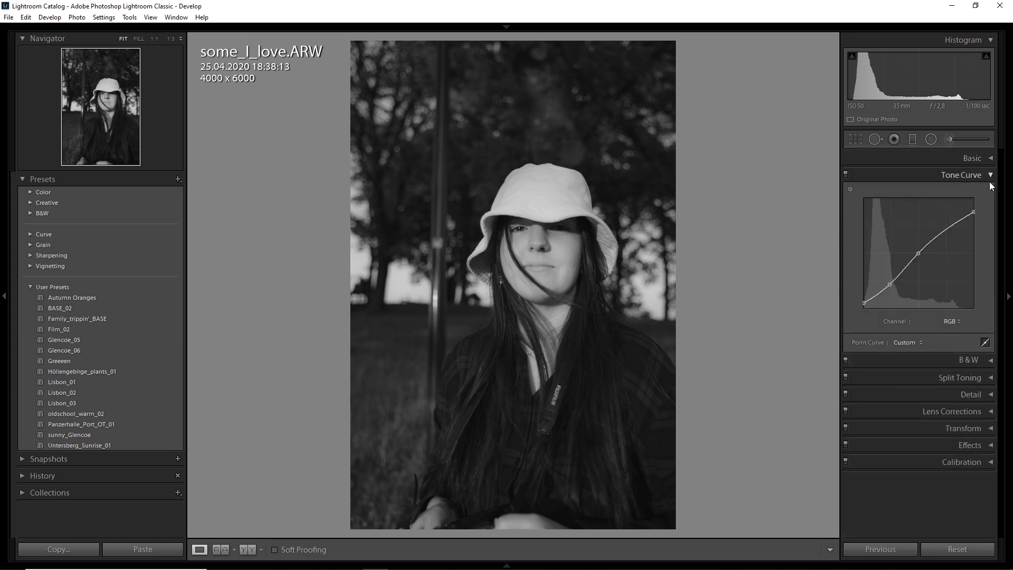
left_click(990, 175)
left_click(981, 225)
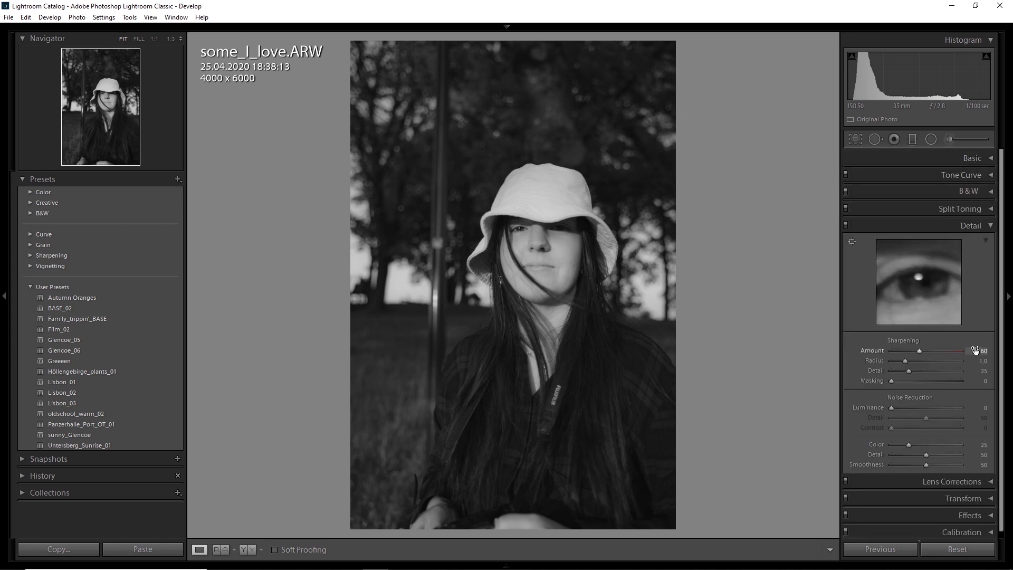
left_click(975, 226)
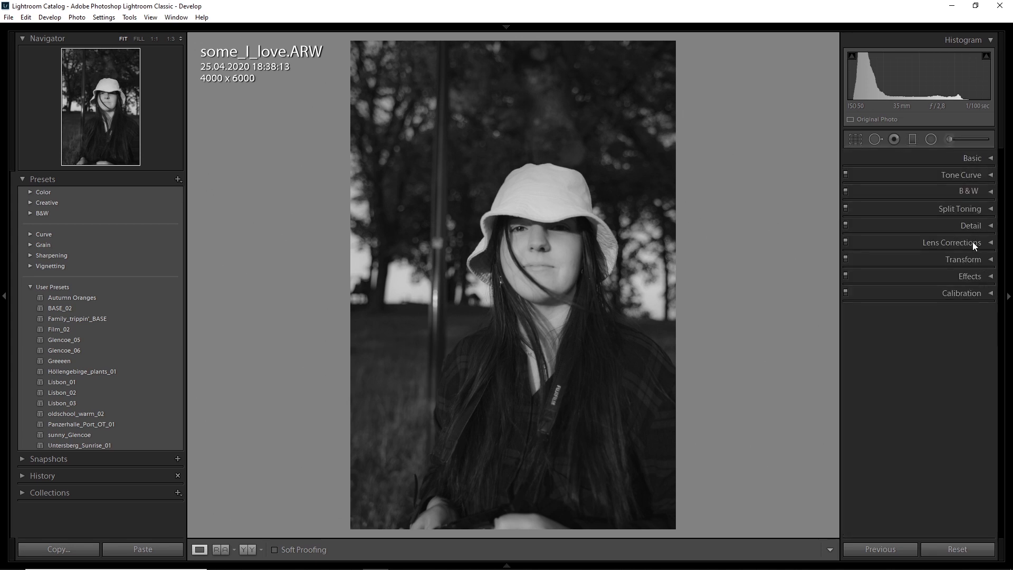
left_click(944, 154)
left_click(857, 139)
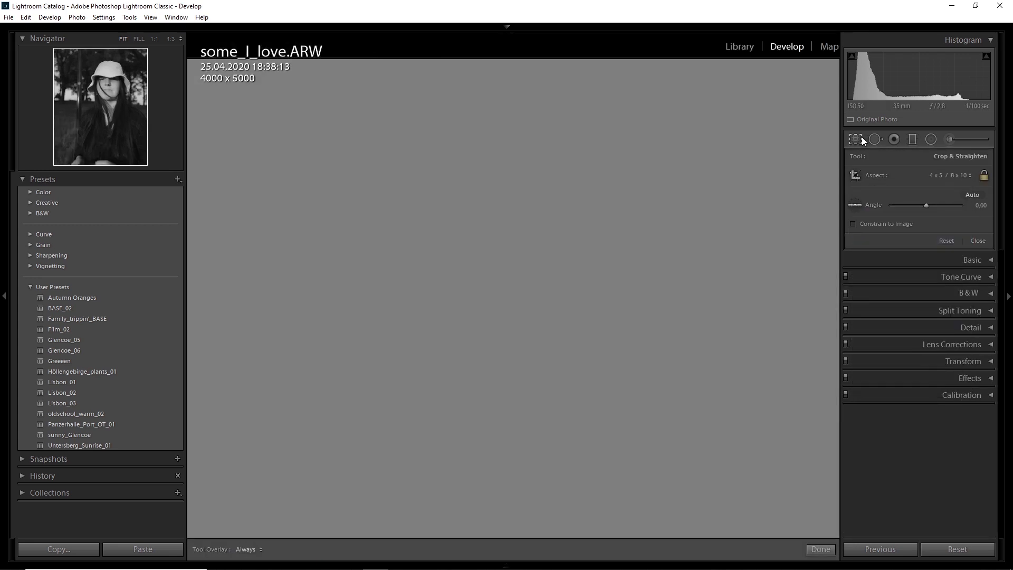
Step: Draw a graduated filter inward from the portrait's right edge to the face and adjust its exposure
key("m")
left_click_drag(710, 246, 521, 247)
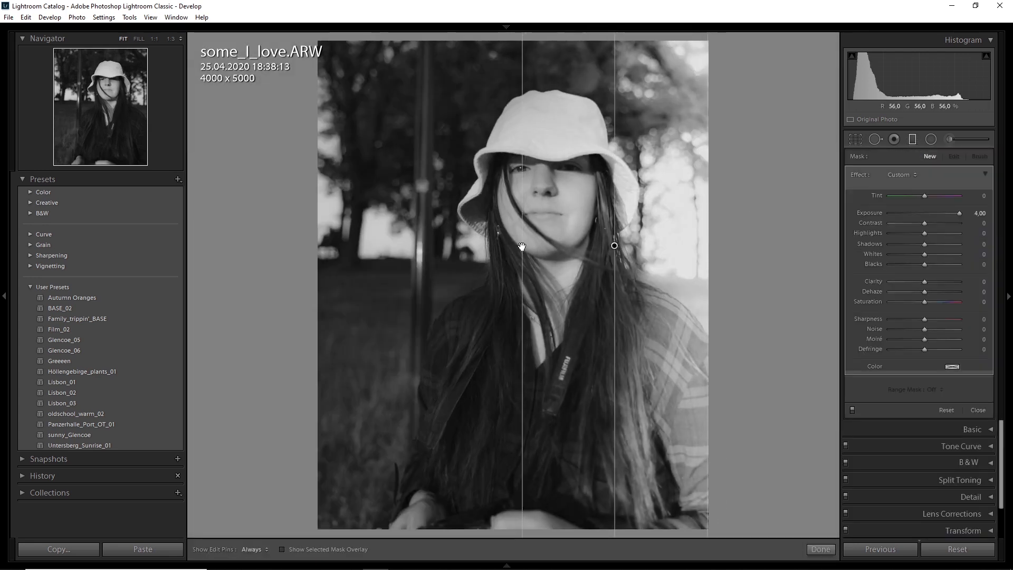
double_click(959, 214)
left_click(976, 213)
left_click(912, 140)
left_click(912, 139)
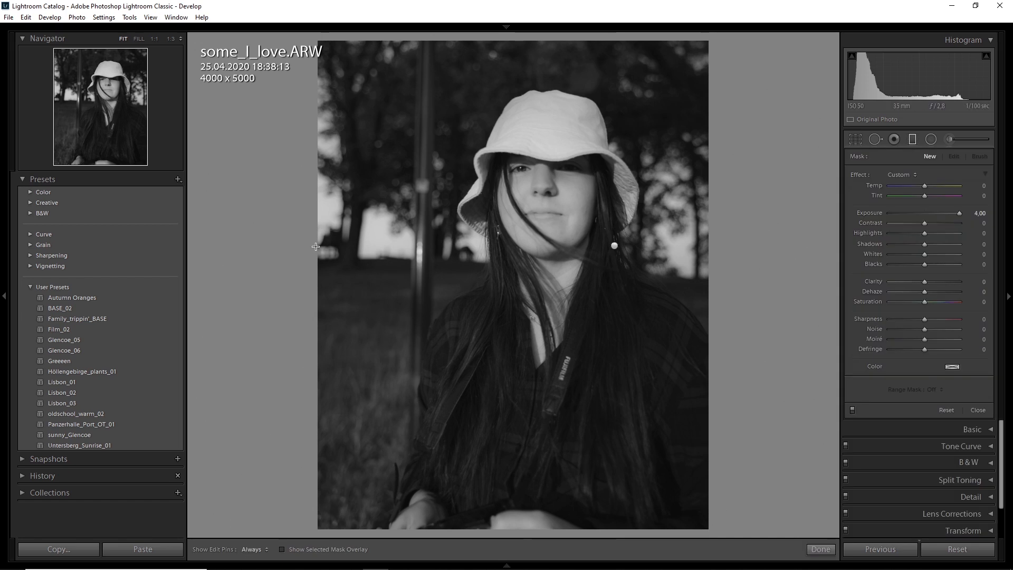
Step: Draw a graduated filter down from the portrait's top edge to the face with exposure −0.40
left_click_drag(527, 40, 525, 169)
left_click_drag(735, 100, 734, 101)
left_click_drag(665, 41, 665, 43)
left_click_drag(600, 170, 599, 175)
double_click(958, 213)
left_click(951, 222)
double_click(951, 223)
left_click(979, 212)
type("-0,4")
key("Return")
left_click_drag(527, 174, 528, 198)
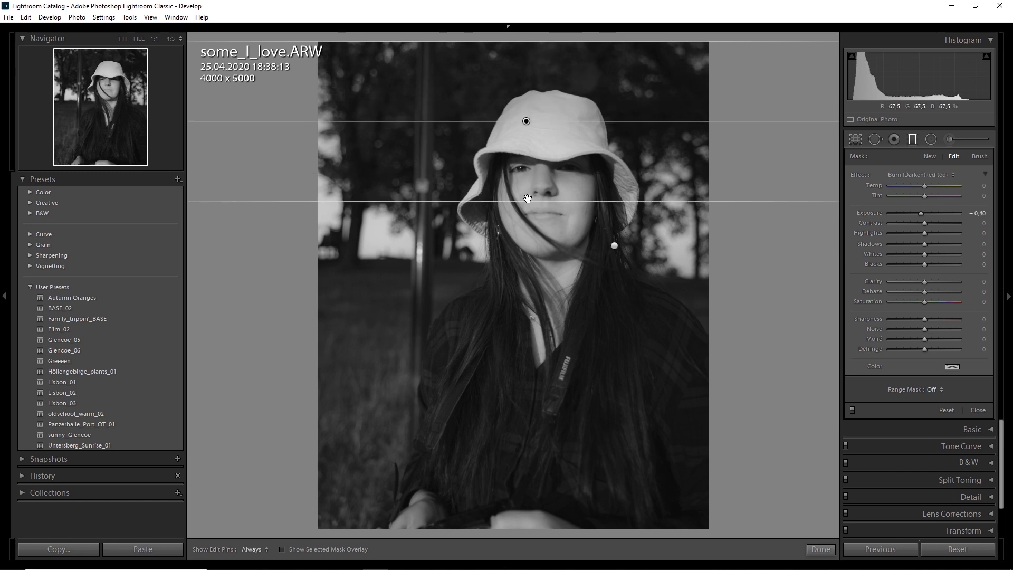
Step: Draw a graduated filter up from the portrait's bottom edge to the chest with exposure 0 and shadows −25
left_click_drag(492, 528, 493, 306)
double_click(921, 213)
left_click_drag(924, 243, 916, 244)
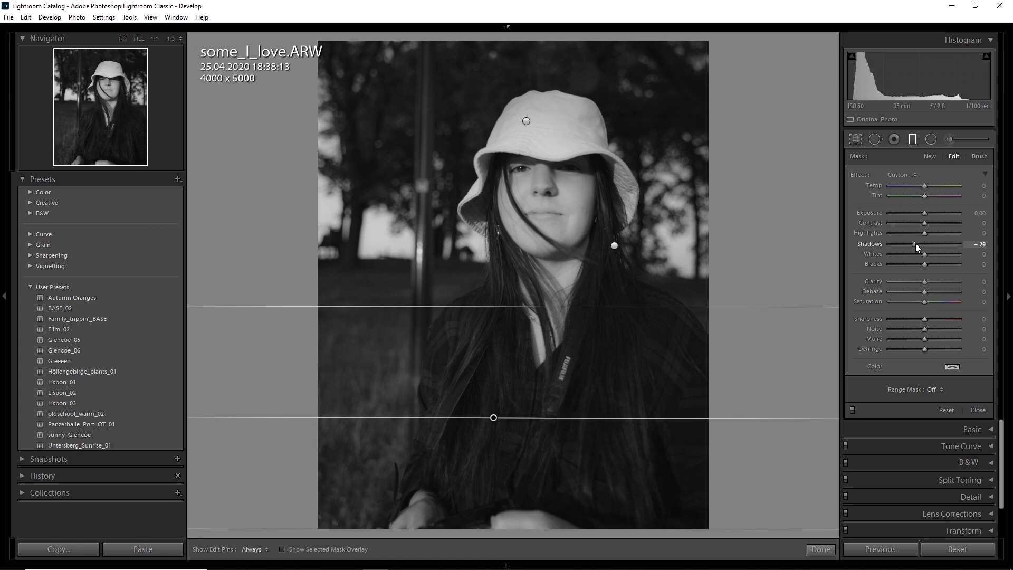
left_click(976, 244)
type("-25")
key("Return")
Step: Finish the graduated filters and set the portrait's clarity to −35
left_click(912, 141)
left_click(974, 158)
left_click(980, 348)
type("-35")
key("Return")
left_click(943, 157)
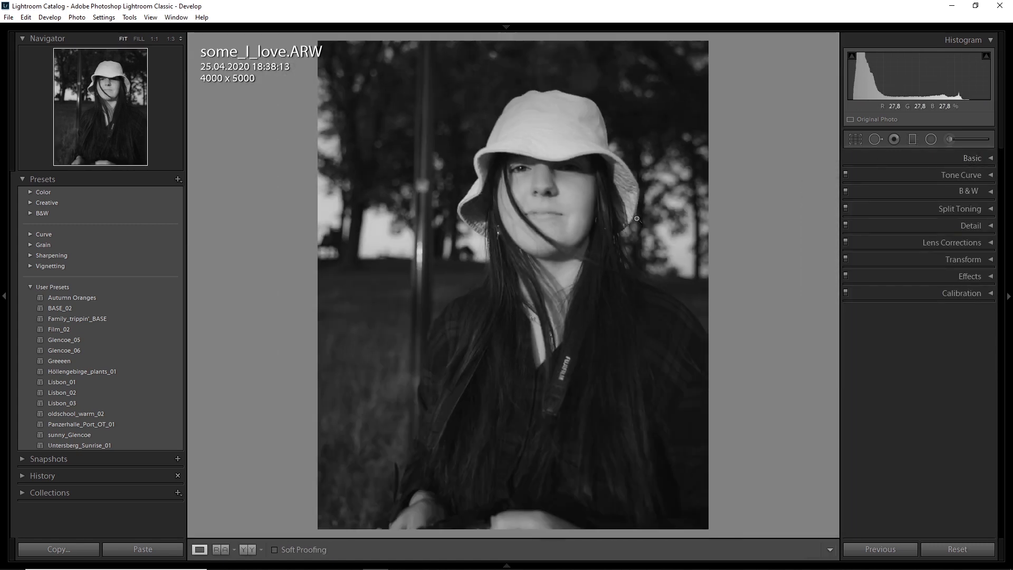
Step: Add grain with an amount of 33 to the portrait and check it on the face at 1:1
left_click(975, 276)
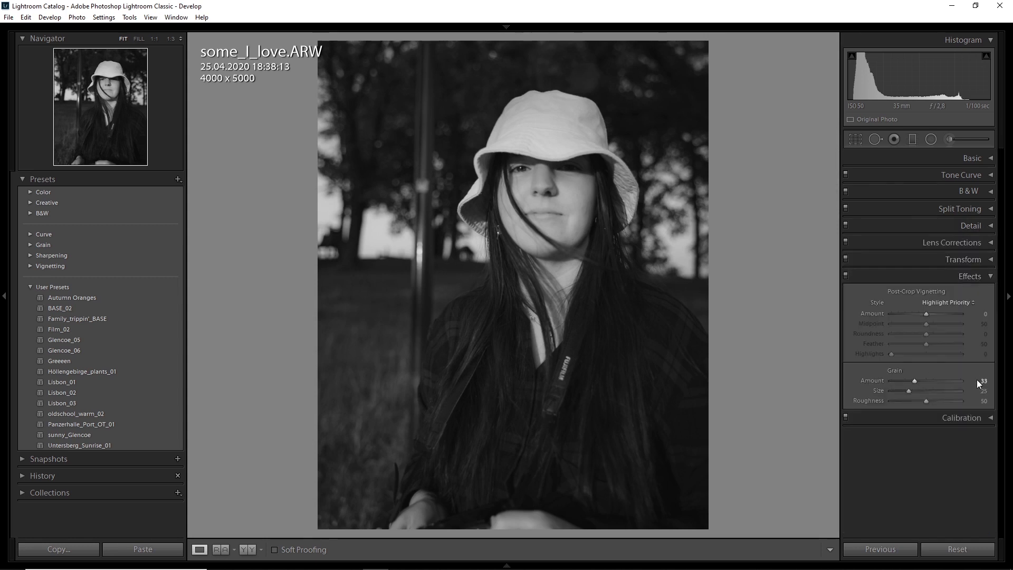
left_click(979, 277)
left_click(548, 194)
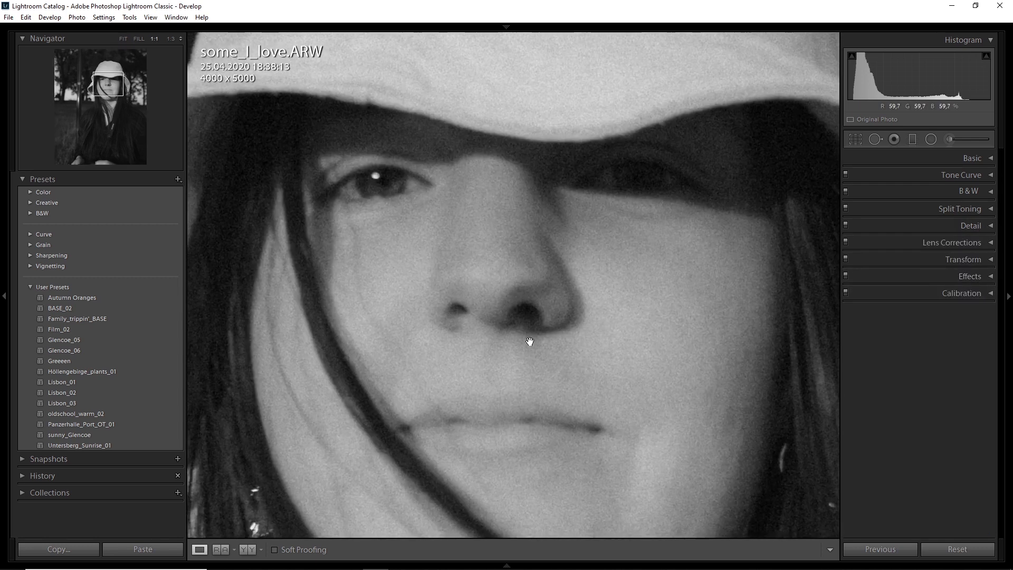
left_click(529, 341)
Step: Compare the portrait before and after the edit and review its basic adjustments
left_click(1008, 297)
left_click(247, 549)
left_click(370, 551)
left_click(371, 551)
left_click(199, 550)
left_click(1008, 296)
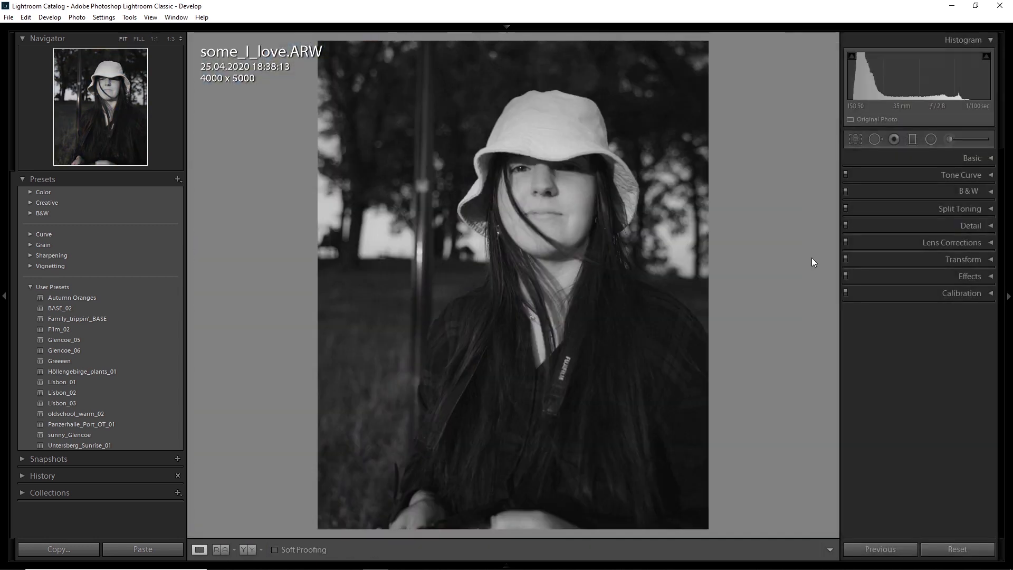
left_click(972, 158)
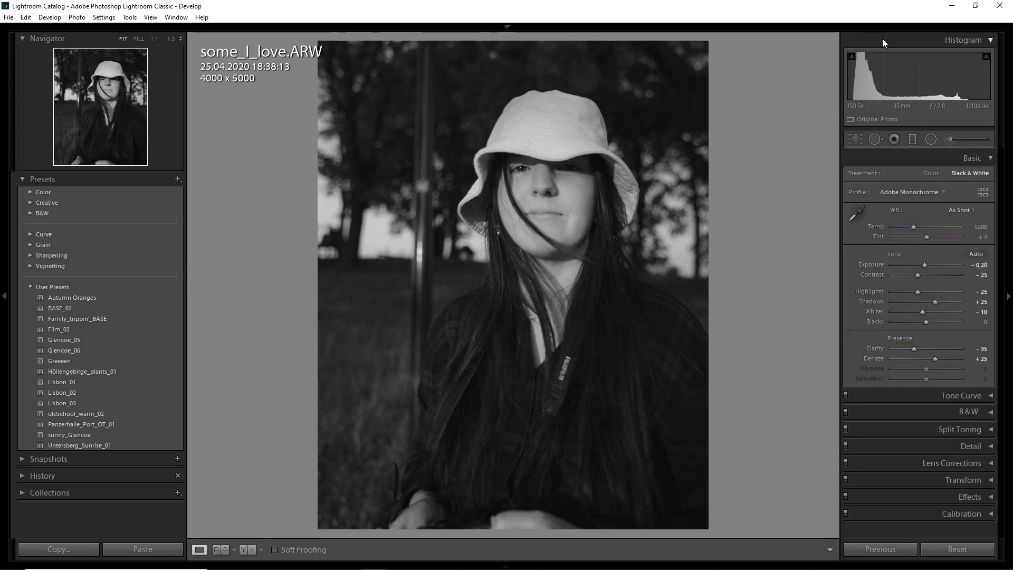
left_click_drag(982, 304, 974, 303)
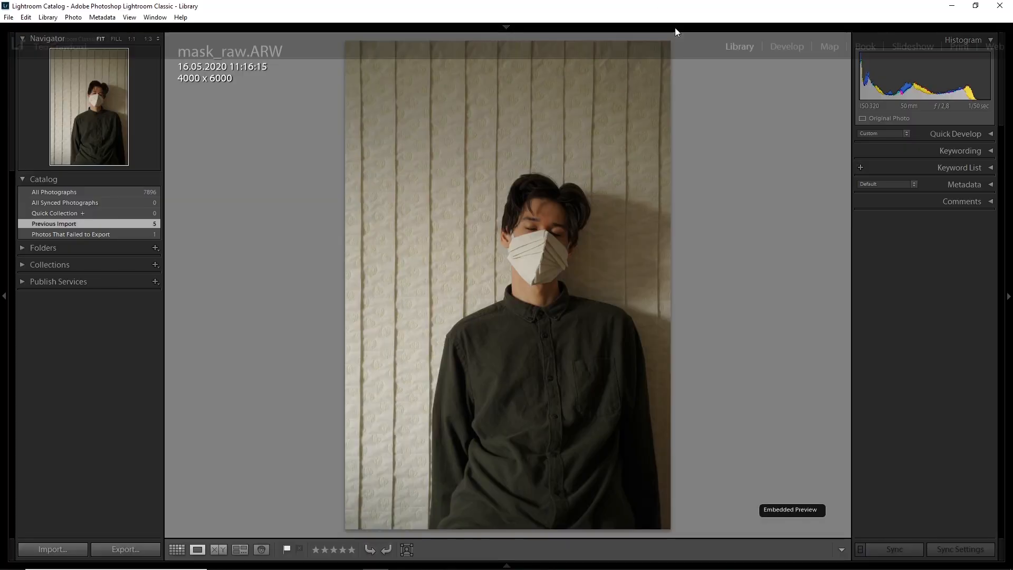
Step: Open mask_raw.ARW in the Develop module and set its highlights to −85 and shadows to +60
key("d")
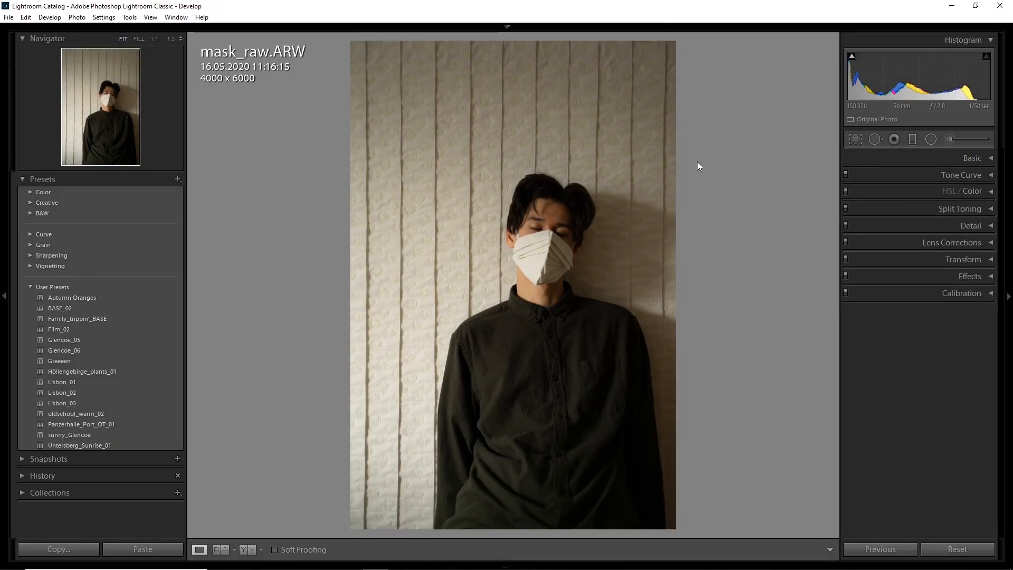
left_click(954, 158)
left_click_drag(939, 302, 896, 291)
left_click_drag(974, 295, 975, 294)
Step: Set the mask photo's temp to 5400, tint to 0, whites to −10, shadows to +65, clarity to −15 and dehaze to +10
left_click_drag(967, 230, 982, 231)
left_click(982, 238)
type("0")
key("Return")
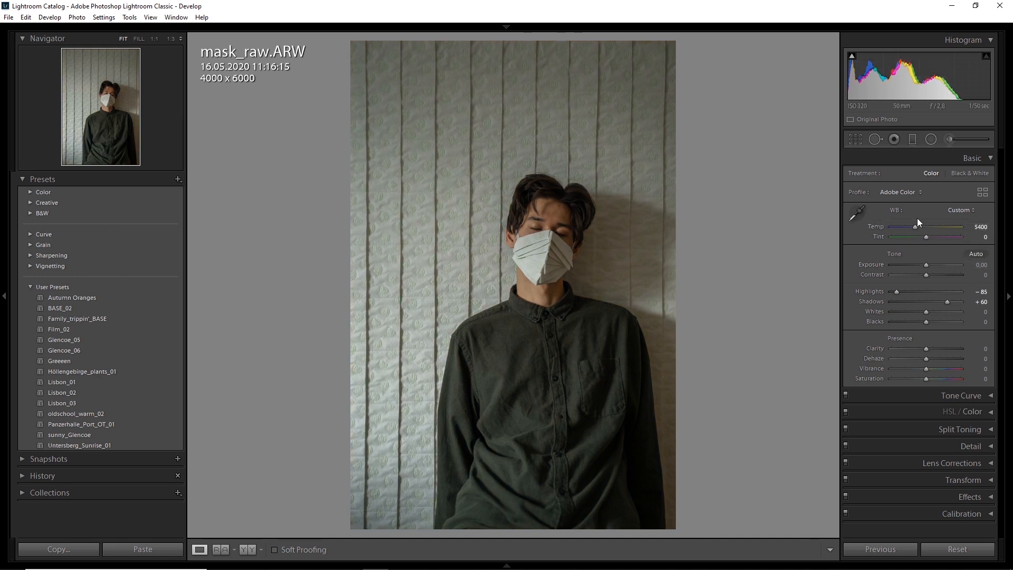
mouse_move(967, 346)
left_mouse_down()
mouse_move(958, 346)
mouse_move(978, 359)
left_mouse_up()
left_click_drag(985, 312, 982, 303)
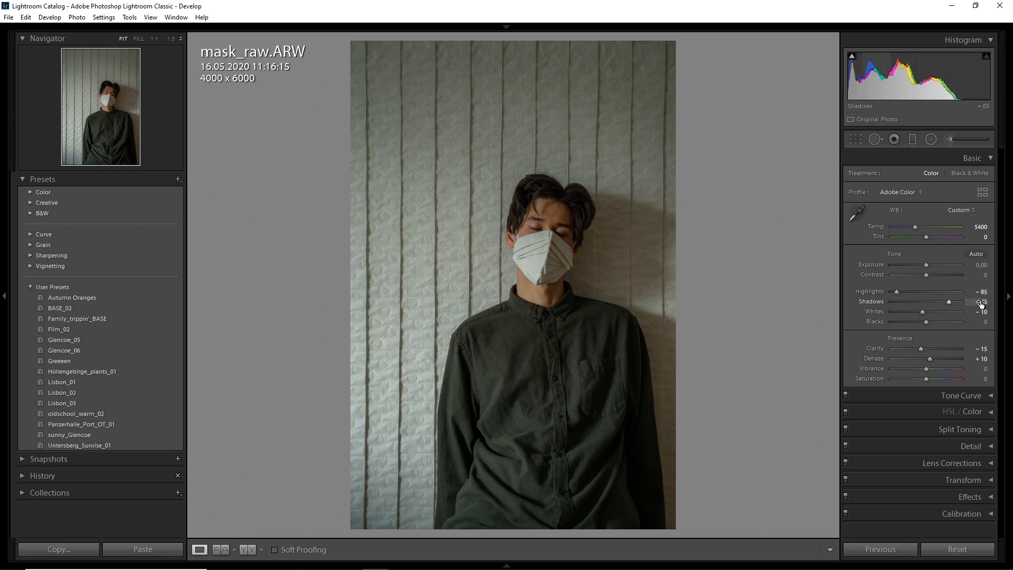
Step: Shape the mask photo's RGB tone curve with an anchored midpoint, darker shadows, a lifted black point and a lowered white point
left_click(982, 158)
left_click(973, 175)
left_click(917, 252)
left_click_drag(888, 283, 841, 300)
left_click_drag(971, 202, 979, 201)
key("ctrl+z")
mouse_move(863, 300)
left_mouse_down()
mouse_move(849, 300)
mouse_move(863, 303)
left_mouse_up()
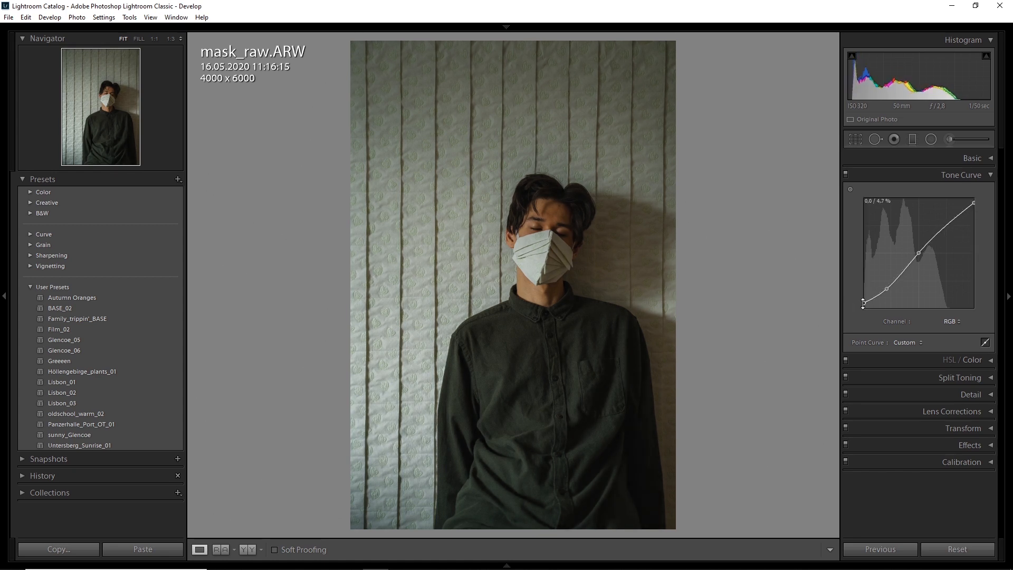
Step: Set the mask photo's exposure to +0.30 and whites to −20
left_click(978, 160)
left_click_drag(926, 265, 928, 264)
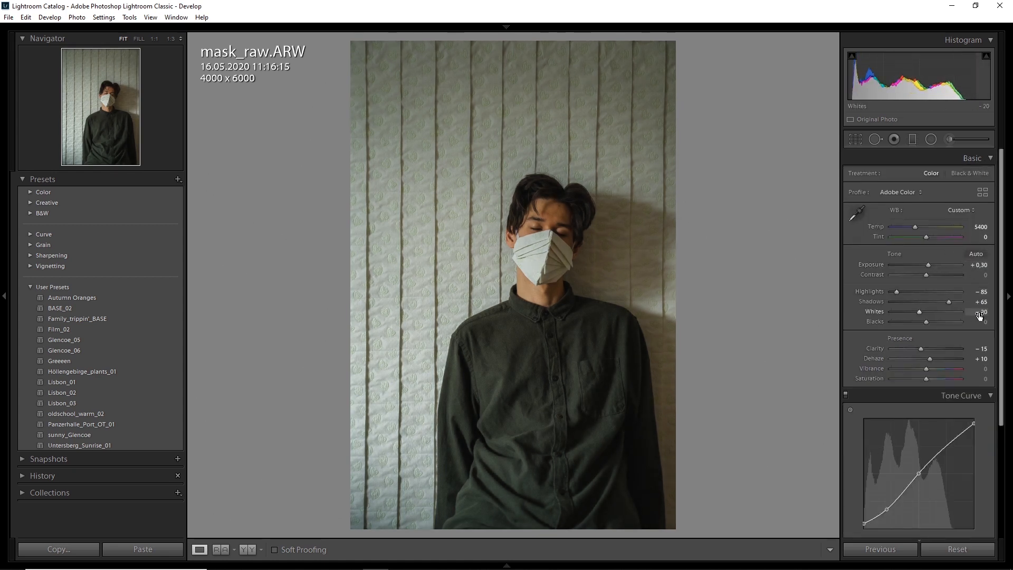
left_click(972, 158)
Step: Switch the mask photo's tone curve to the Red channel and anchor its midpoint
left_click(951, 322)
left_click(922, 345)
left_click(919, 253)
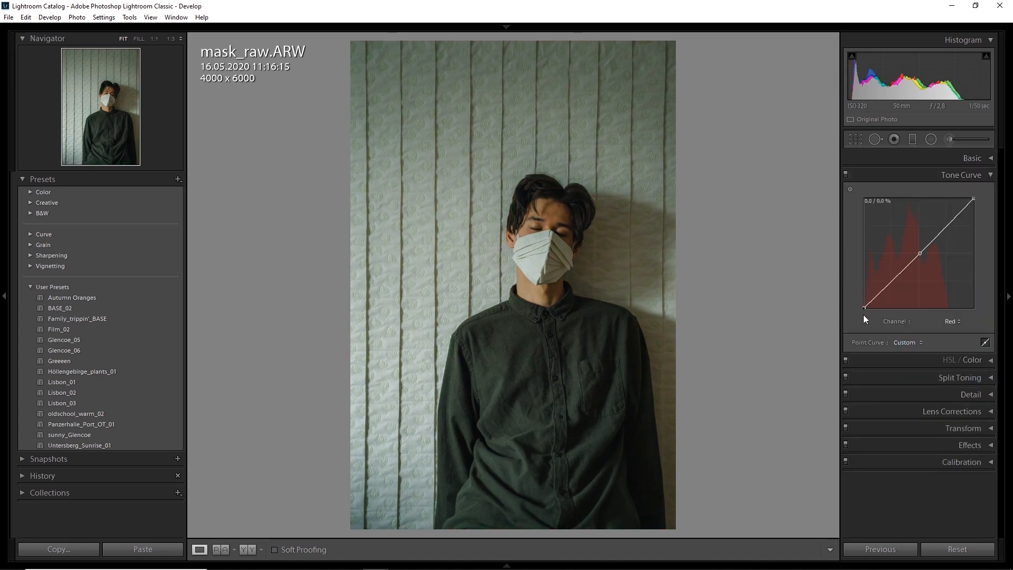
left_click(979, 175)
Step: Set the split-toning highlights hue of the mask photo to 55
left_click(980, 209)
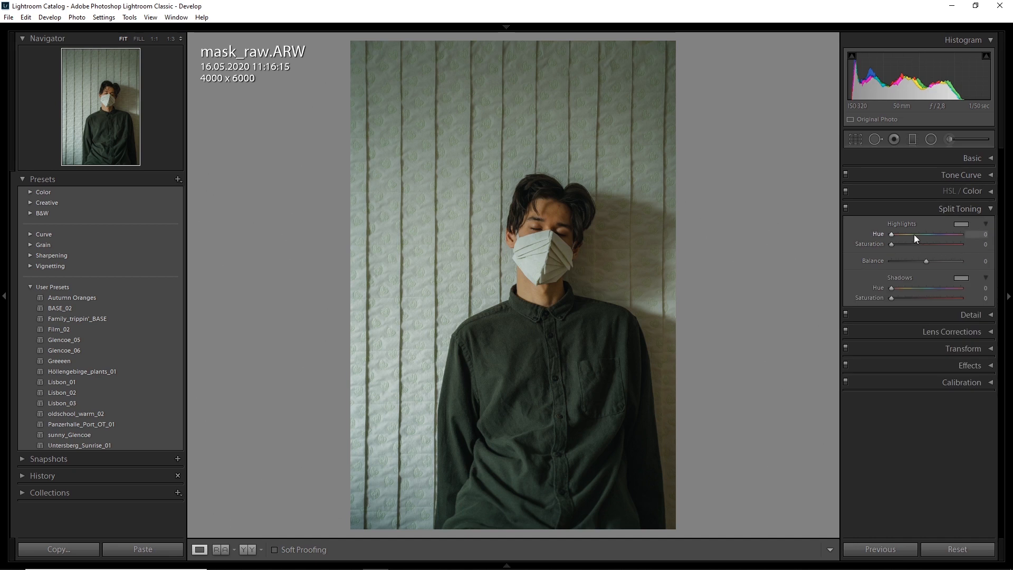
left_click(969, 236)
type("55")
key("Return")
Step: Set the split-toning shadows to hue 55 and saturation 5, and adjust the highlights saturation
left_click(907, 288)
left_click(980, 289)
left_click_drag(977, 298, 979, 299)
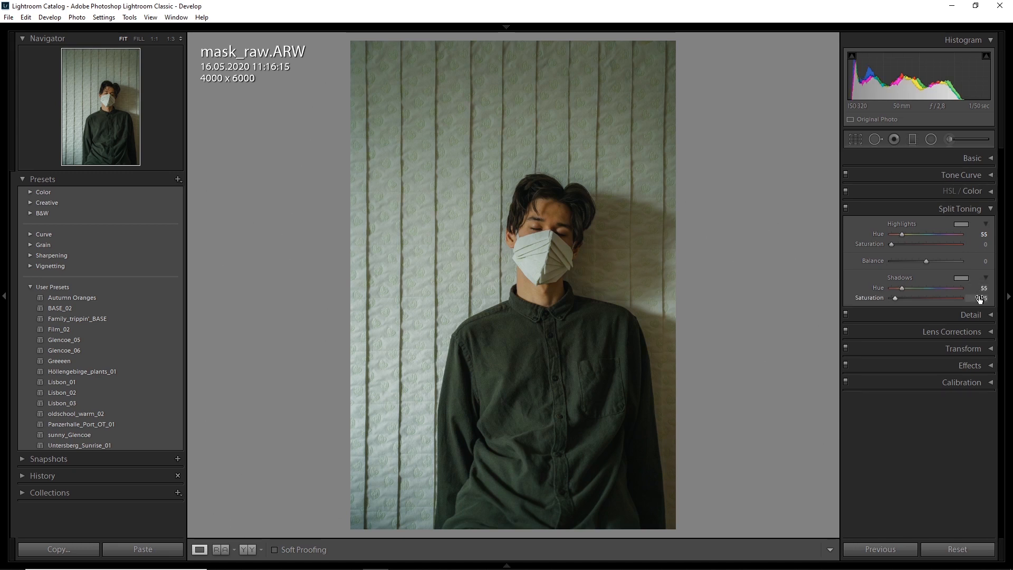
left_click(982, 245)
key("Return")
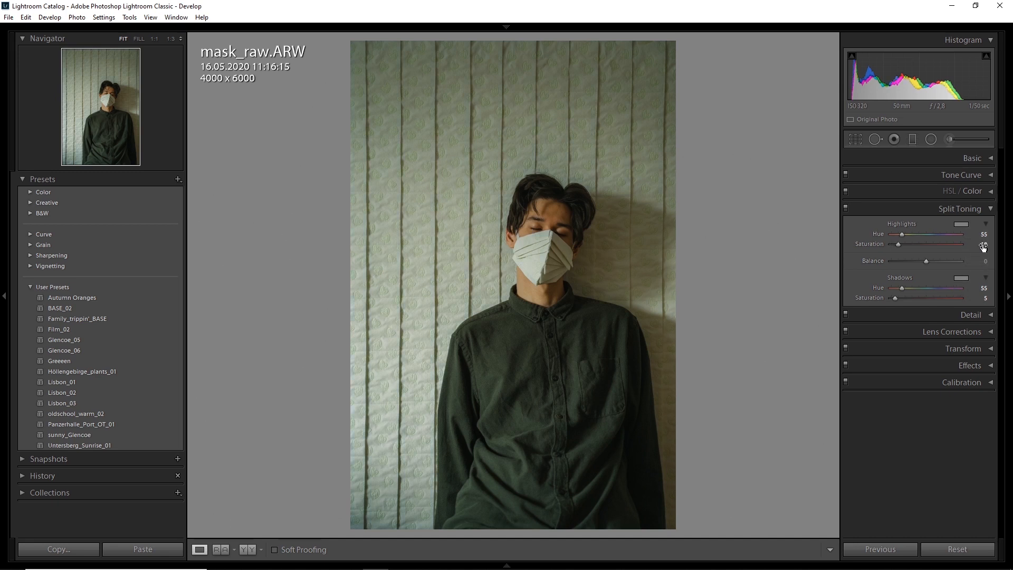
left_click(989, 210)
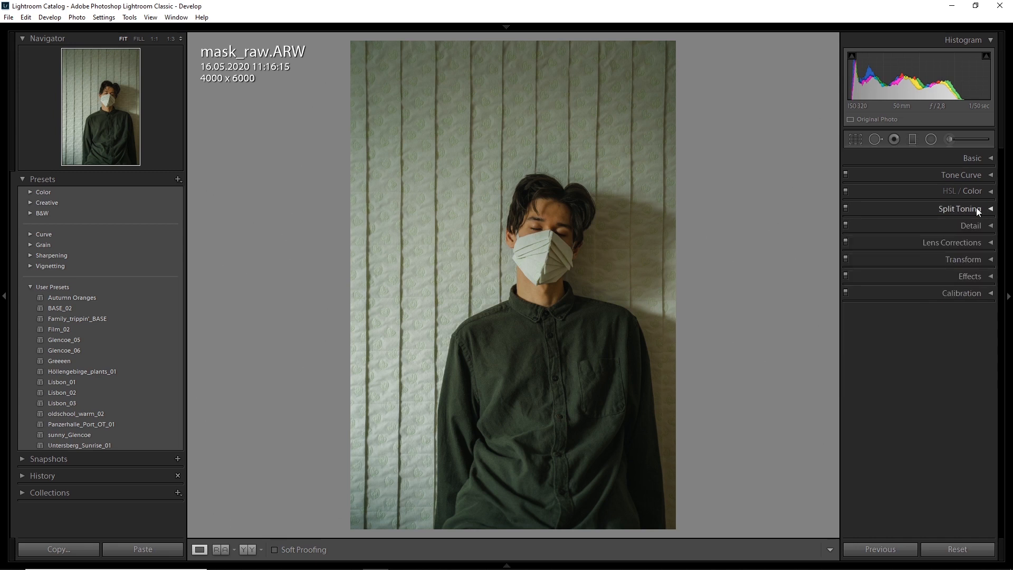
Step: Shift the Blue Primary hue toward teal in the mask photo's camera calibration
left_click(989, 294)
left_click_drag(982, 441, 979, 441)
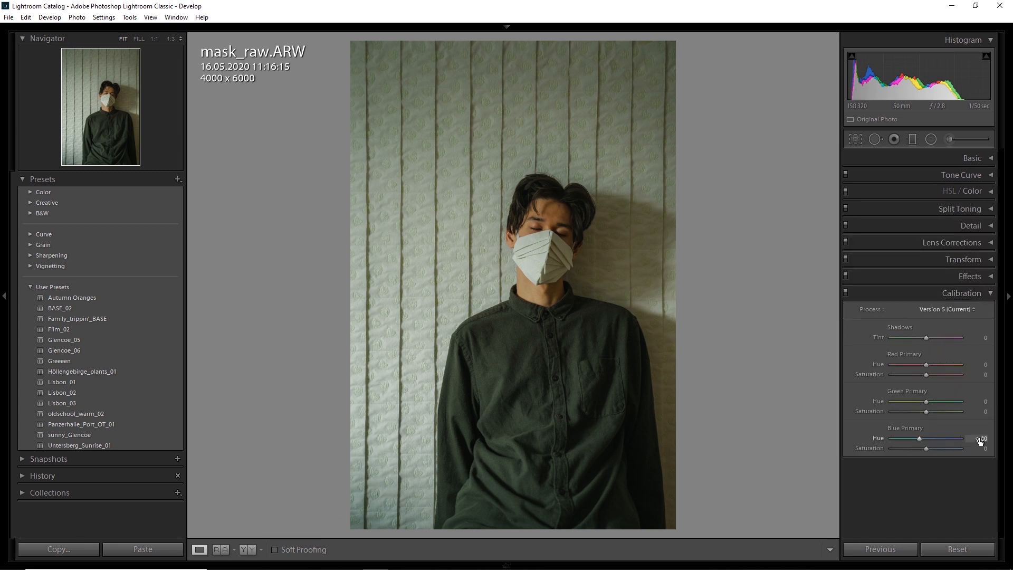
left_click(989, 293)
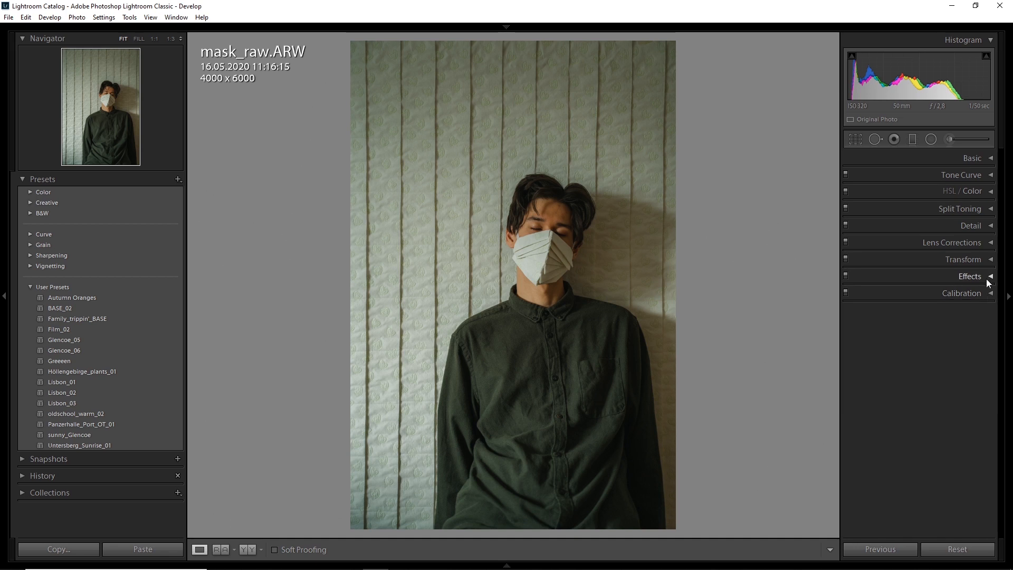
Step: Set the mask photo's red hue to +5 and its orange and yellow saturation to −15
left_click(965, 191)
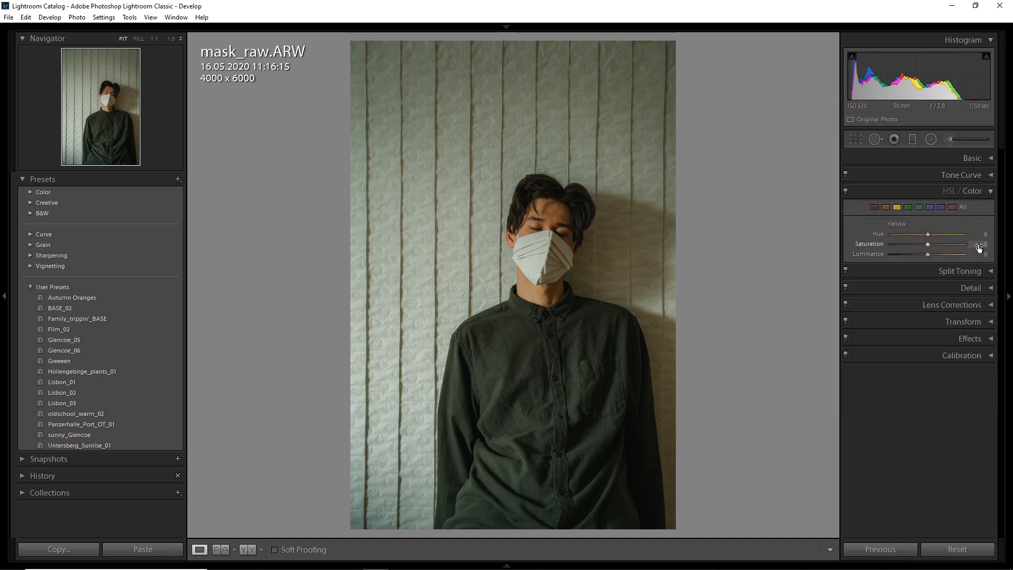
left_click(886, 206)
left_click(873, 207)
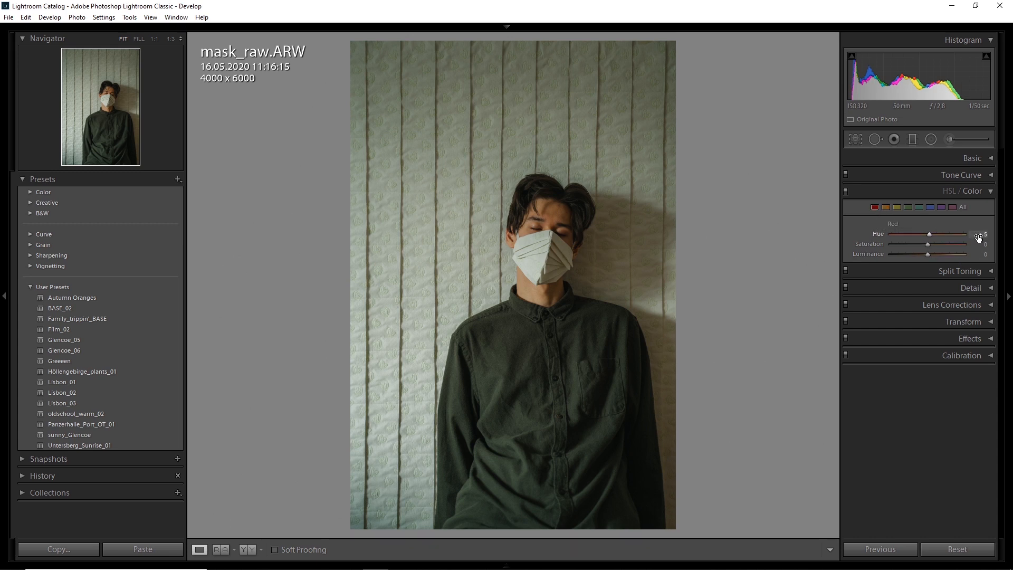
left_click_drag(980, 244, 974, 250)
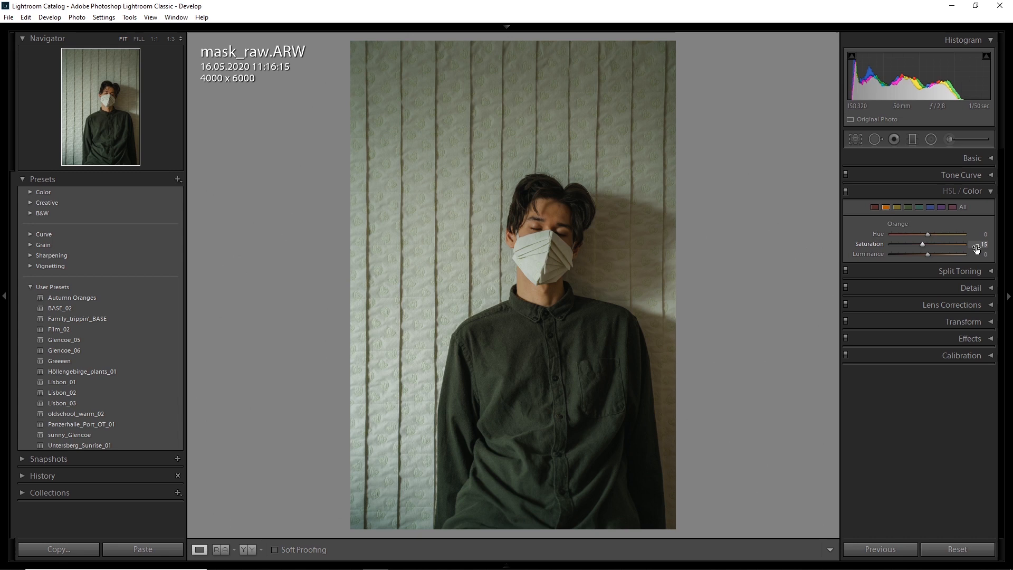
left_click_drag(977, 254, 926, 236)
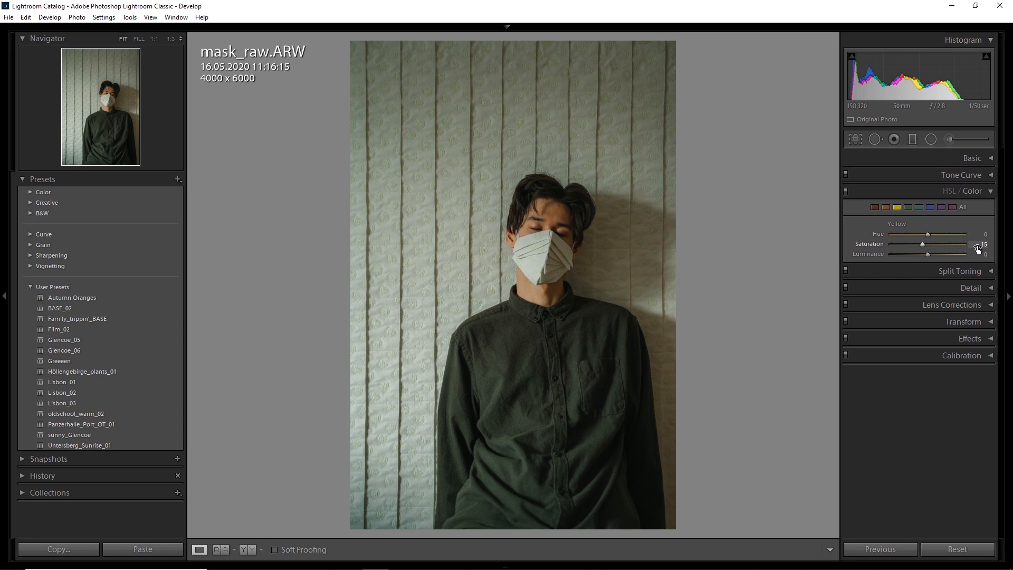
Step: Reduce the saturation of the mask photo's remaining colors, from the greens through the magentas
left_click_drag(985, 247, 987, 247)
mouse_move(927, 243)
left_mouse_down()
mouse_move(906, 240)
mouse_move(918, 244)
left_mouse_up()
left_click(929, 207)
left_click(941, 206)
left_click(952, 207)
left_click_drag(927, 244, 918, 243)
left_click(921, 207)
key("Down")
key("Down")
key("Down")
left_click(920, 208)
key("Up")
key("Up")
left_click(991, 193)
Step: Add film grain to the mask photo and raise the masking of its sharpening
left_click(991, 276)
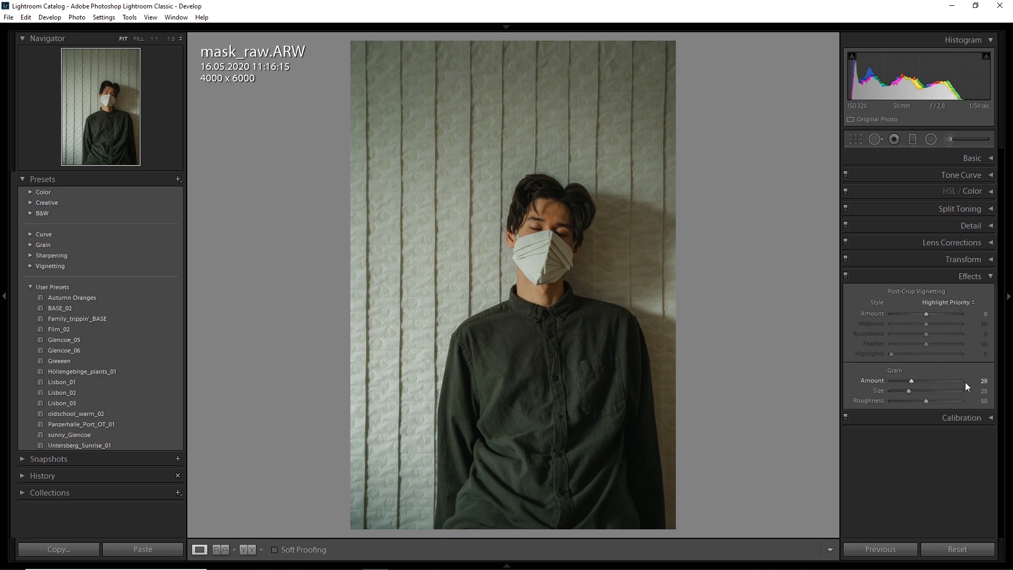
left_click(990, 278)
left_click(991, 227)
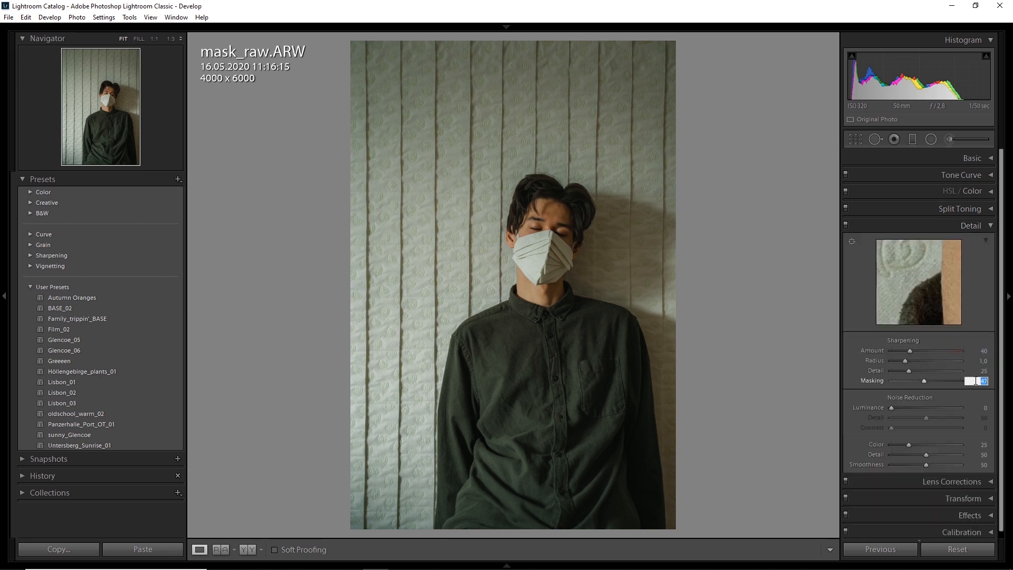
left_click(988, 226)
Step: Set the mask photo's red hue to +15 and red saturation to −10, checking the skin tones on the face up close
left_click(589, 219)
left_click_drag(590, 219, 578, 364)
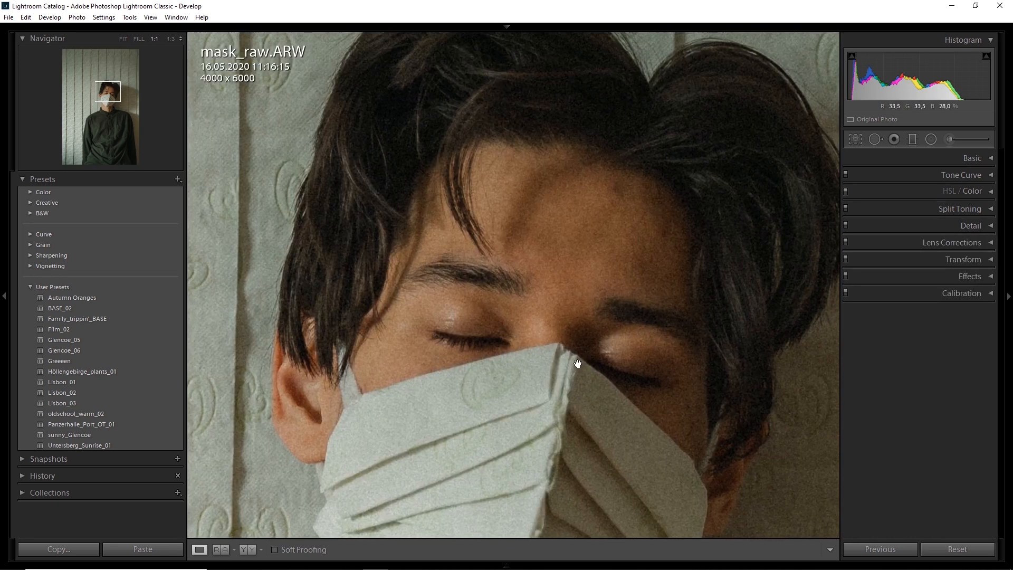
left_click(577, 364)
left_click(990, 191)
left_click(874, 207)
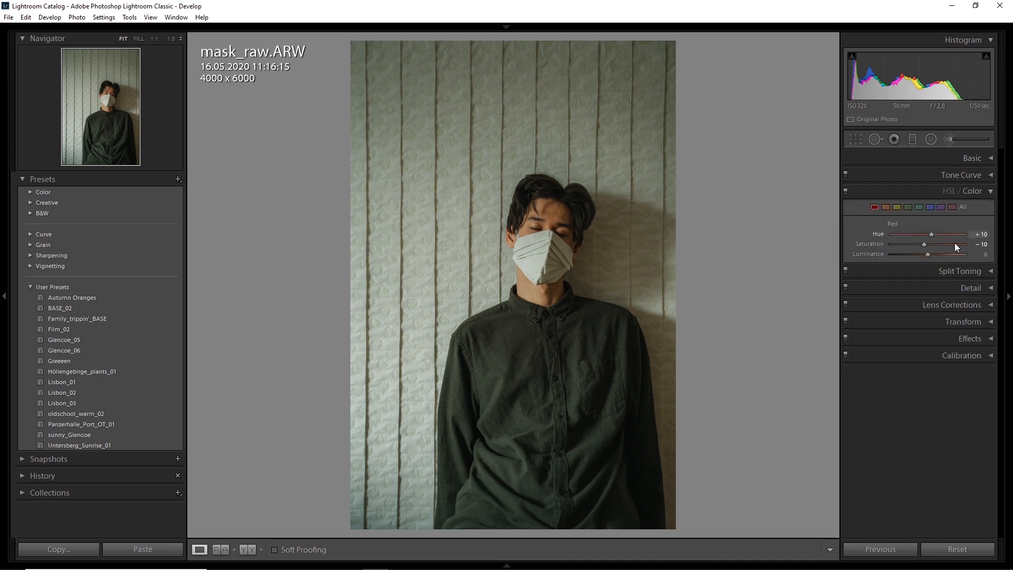
left_click_drag(974, 237, 977, 239)
left_click(549, 235)
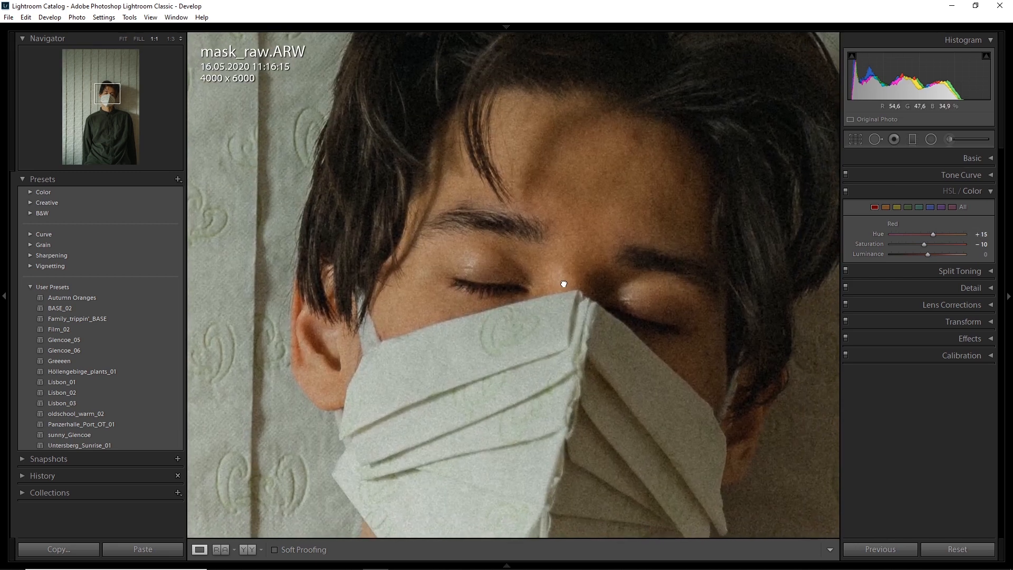
left_click_drag(563, 283, 546, 302)
left_click(545, 312)
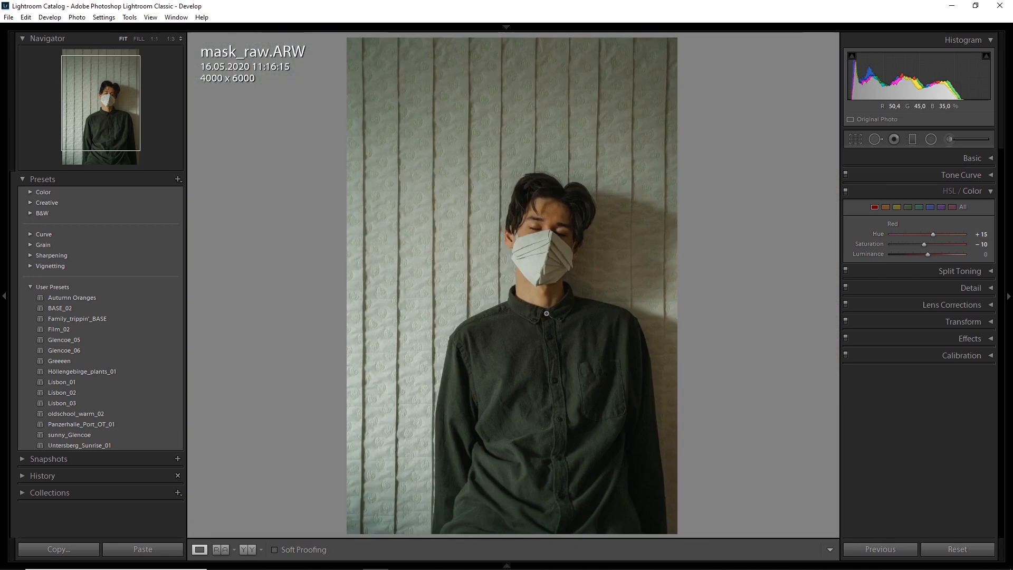
left_click(884, 207)
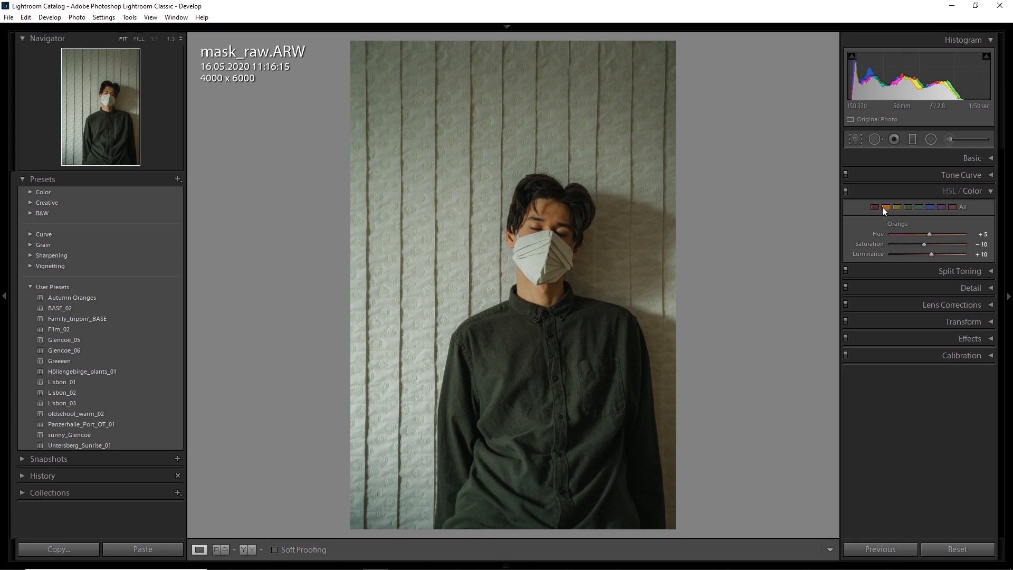
left_click(990, 190)
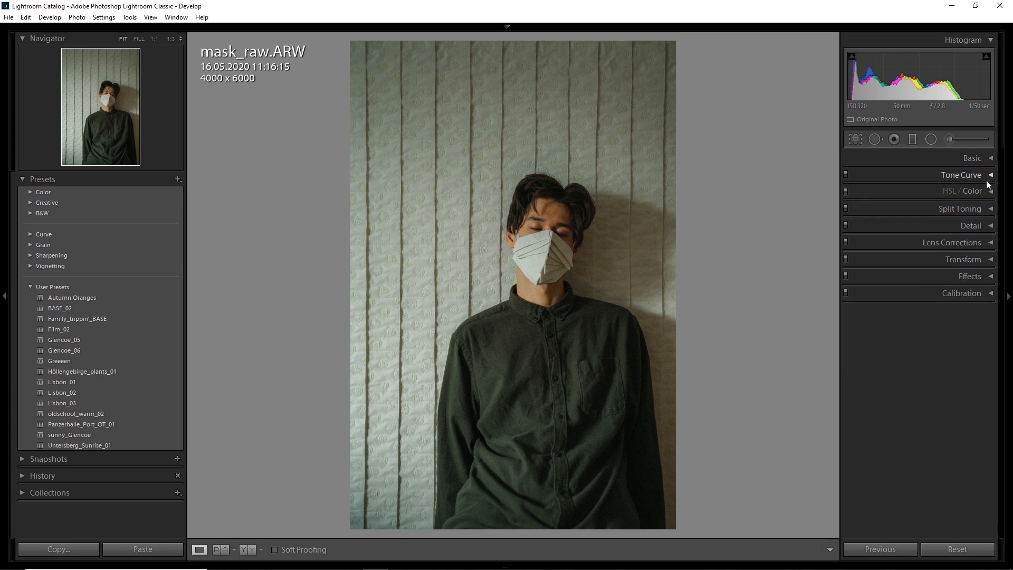
Step: Draw a graduated filter inward from the mask photo's right edge and slightly lower its exposure and shadows
left_click(911, 139)
left_click_drag(676, 311, 506, 307)
left_click_drag(979, 213, 972, 265)
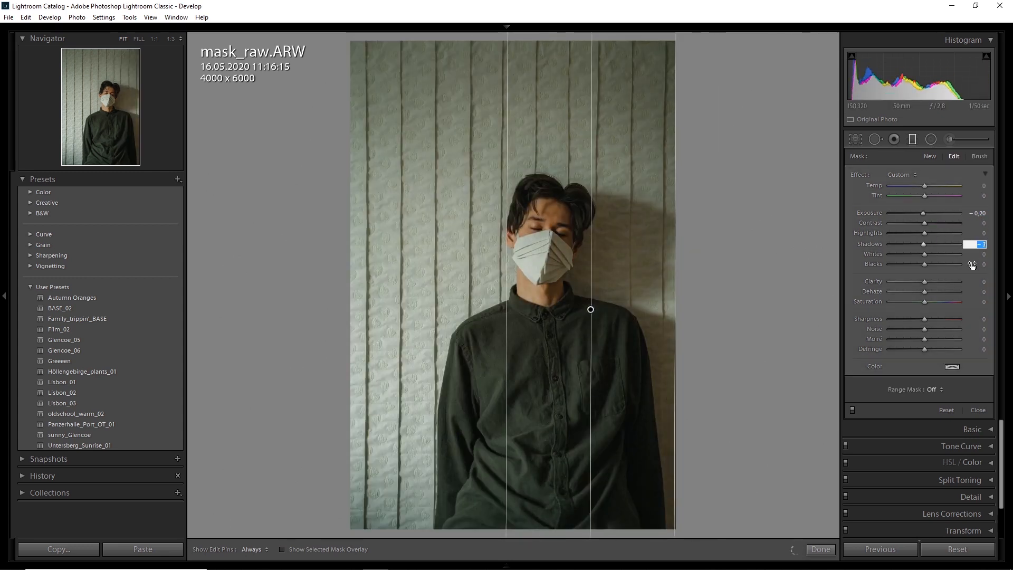
left_click_drag(979, 214, 973, 214)
Step: Add a second graduated filter rising from the mask photo's bottom edge and bring its exposure down
left_click(912, 139)
left_click(912, 139)
left_click_drag(489, 529, 490, 170)
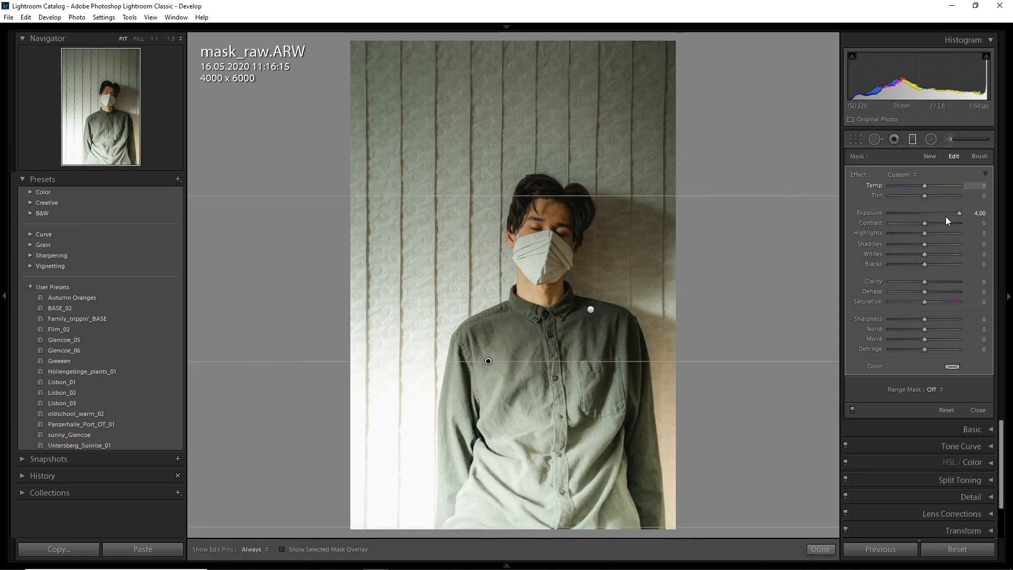
left_click_drag(960, 215, 922, 164)
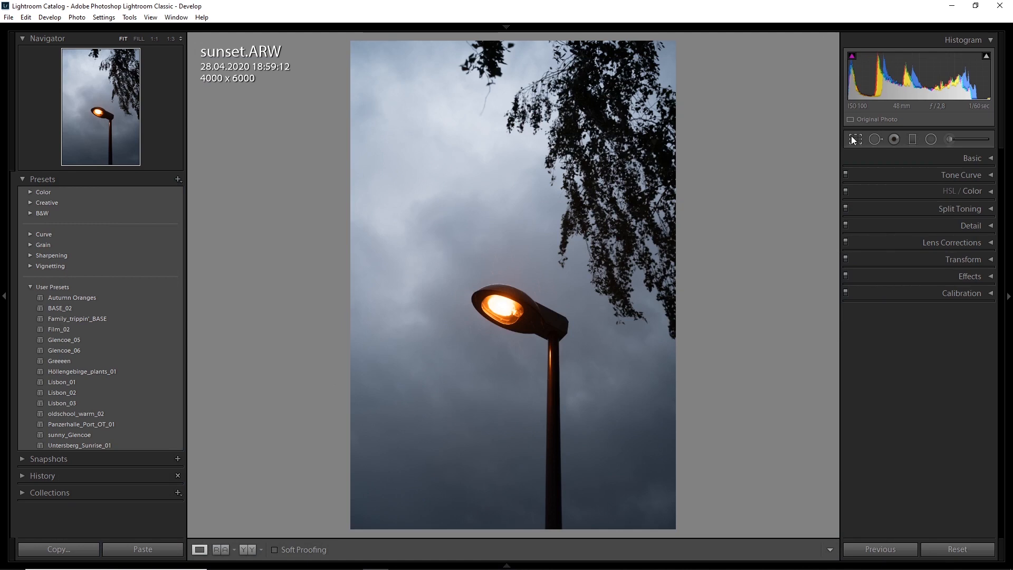
Step: Crop the street lamp photo to a 1 × 1 ratio, placing the lamp near the middle of the frame
left_click(855, 139)
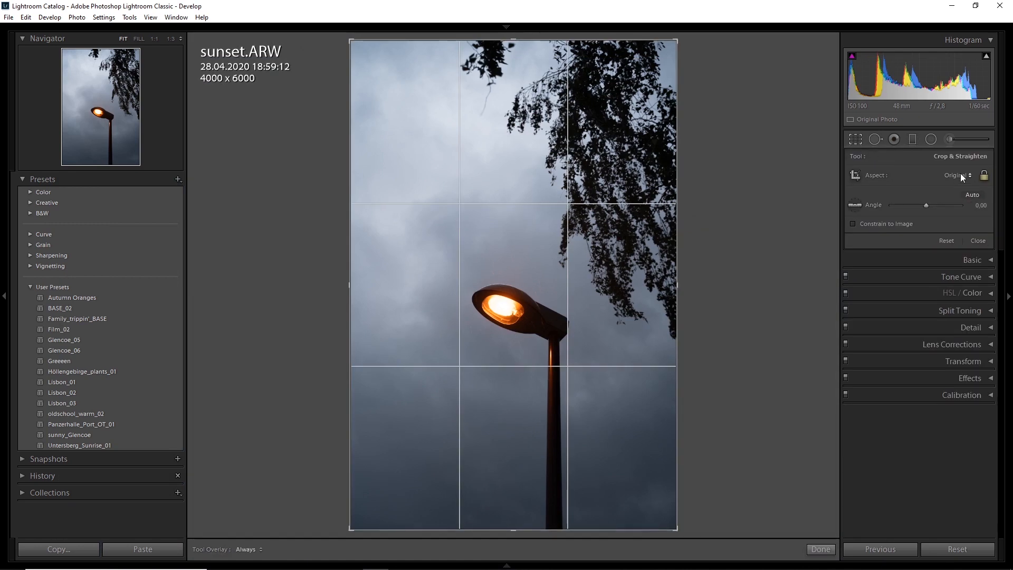
left_click(958, 175)
left_click(884, 227)
left_click_drag(582, 314, 528, 279)
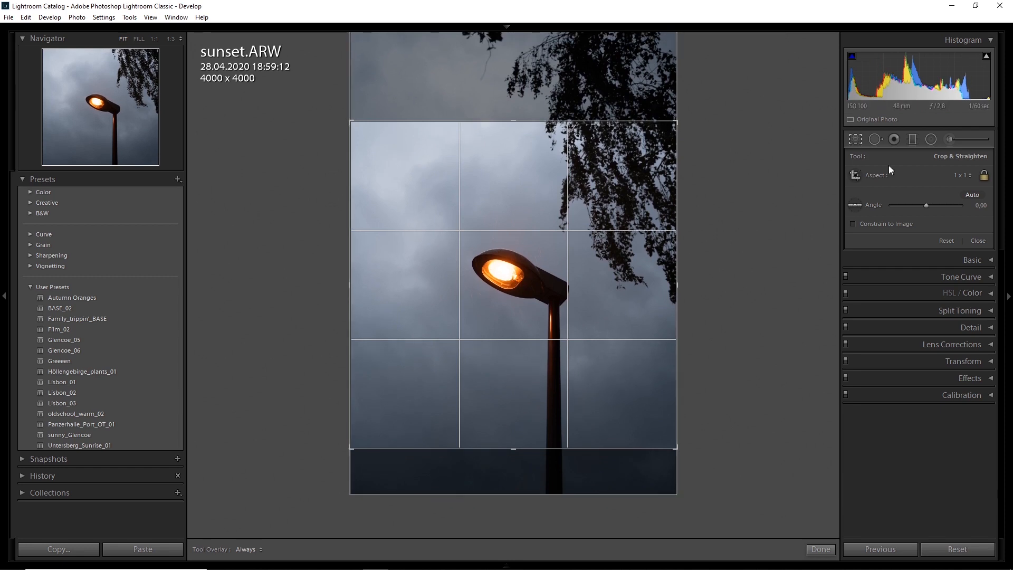
left_click(855, 139)
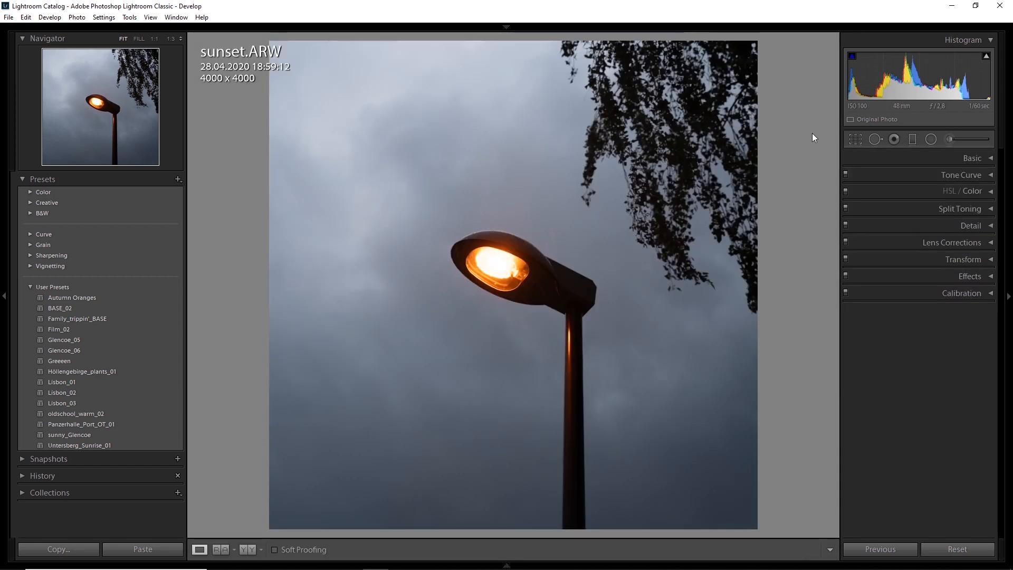
Step: Set the Blue Primary hue to −25 in the lamp photo's camera calibration
left_click(990, 294)
left_click_drag(980, 439, 973, 442)
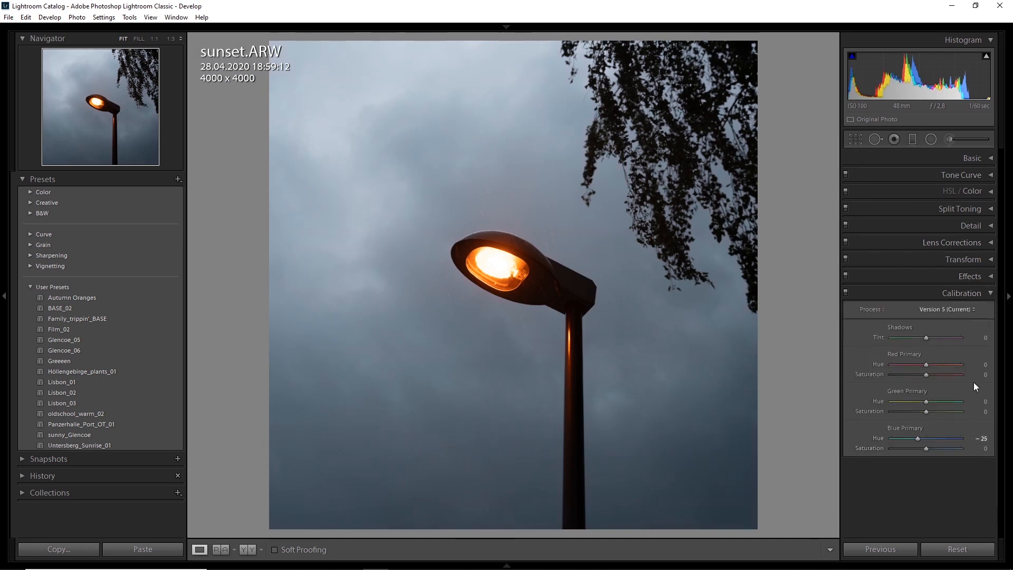
left_click(989, 293)
Step: Set the lamp photo's temperature to 6750, exposure +0.20, highlights −25, shadows +35, whites −10, clarity −25 and dehaze +10
left_click(987, 160)
left_click_drag(977, 227, 970, 228)
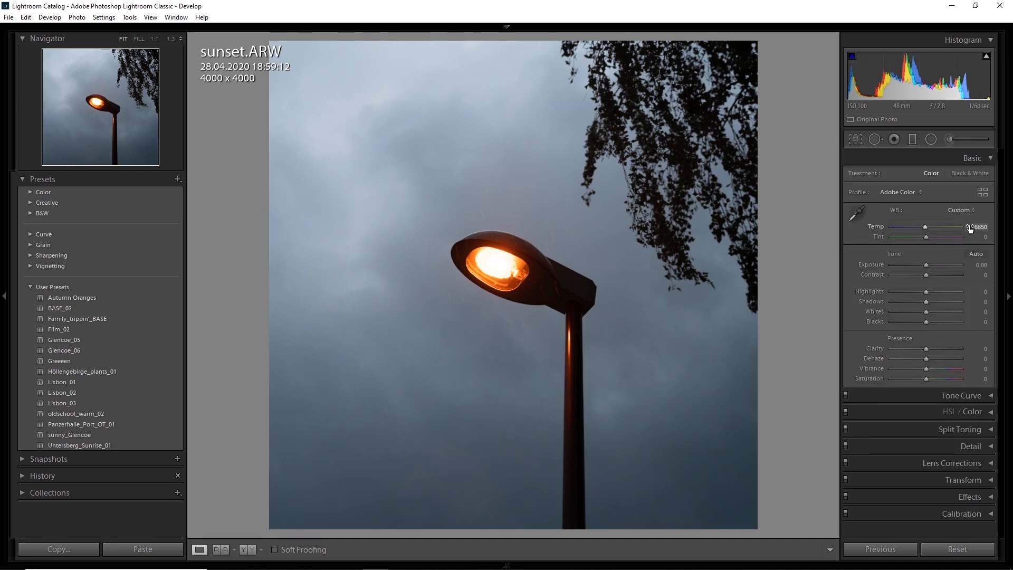
left_click_drag(973, 265, 977, 268)
left_click_drag(976, 348, 976, 364)
left_click_drag(971, 293, 969, 315)
left_click_drag(974, 305, 974, 305)
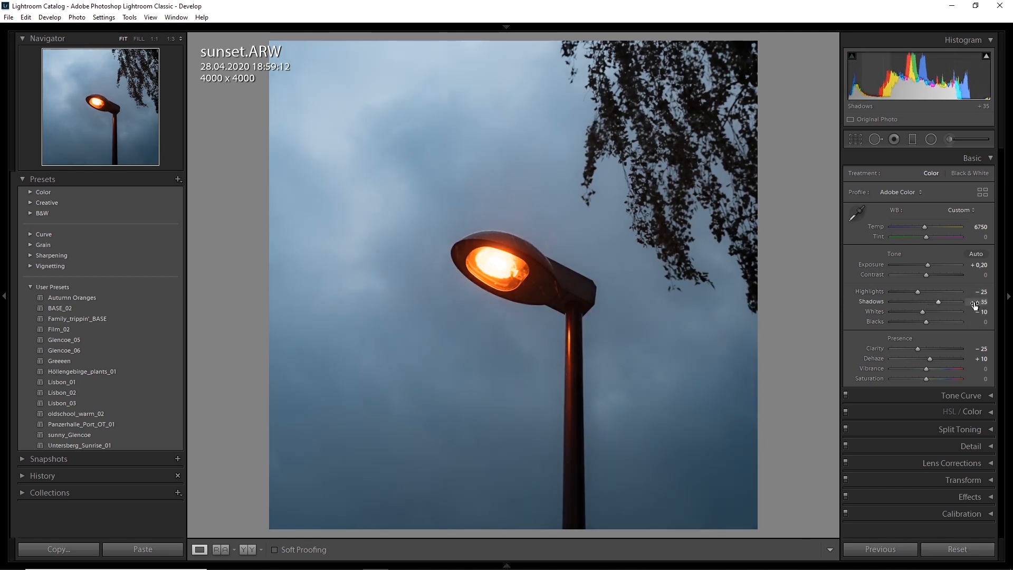
left_click(984, 160)
Step: Shape the lamp photo's color-channel tone curves, starting with red, anchoring the midpoint and lowering the shadows
left_click(986, 175)
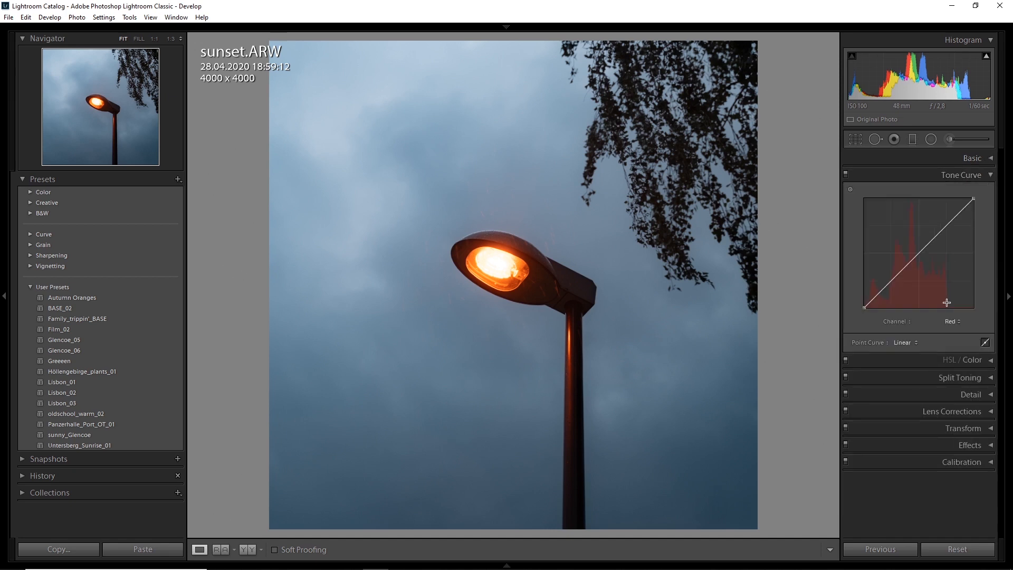
mouse_move(866, 310)
left_mouse_down()
mouse_move(850, 320)
mouse_move(863, 338)
mouse_move(871, 308)
mouse_move(862, 318)
left_mouse_up()
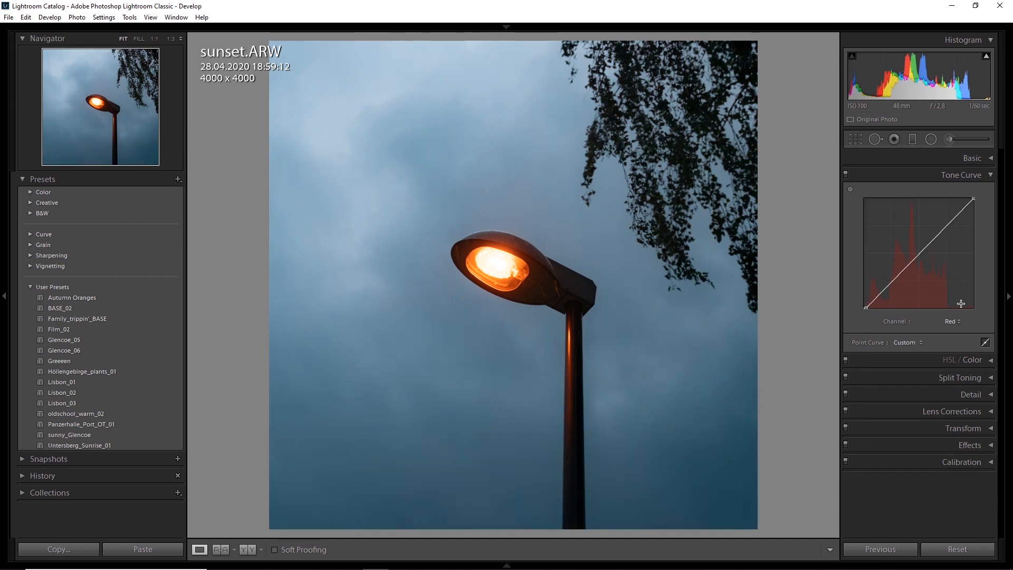
left_click(952, 321)
left_click(956, 331)
left_click(918, 253)
left_click_drag(891, 281, 835, 303)
left_click_drag(892, 285, 889, 286)
left_click(976, 175)
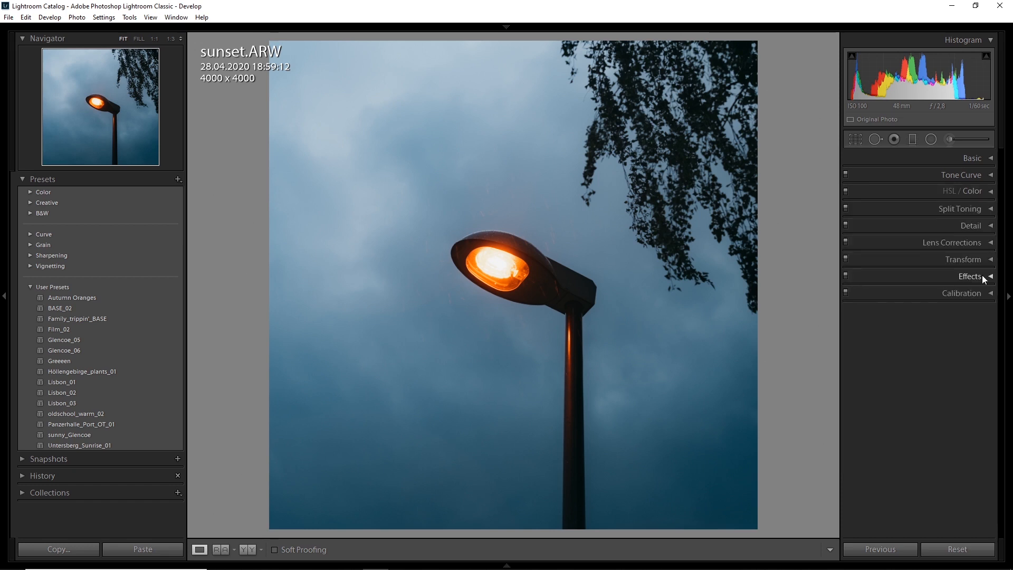
Step: Add grain to the lamp photo with an amount of 35 and a size of 35
left_click(981, 276)
left_click(916, 380)
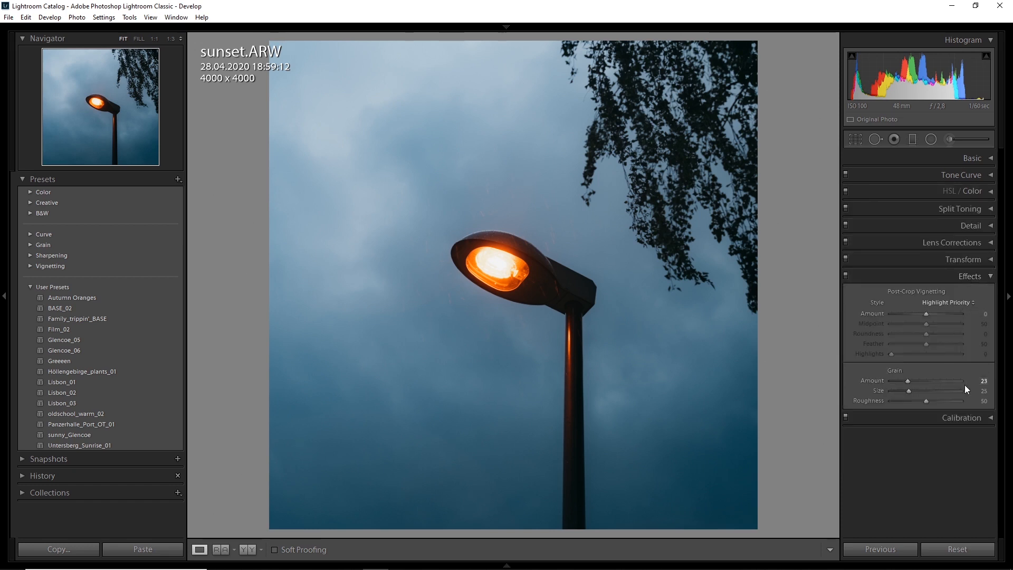
left_click_drag(973, 386, 975, 393)
left_click(991, 278)
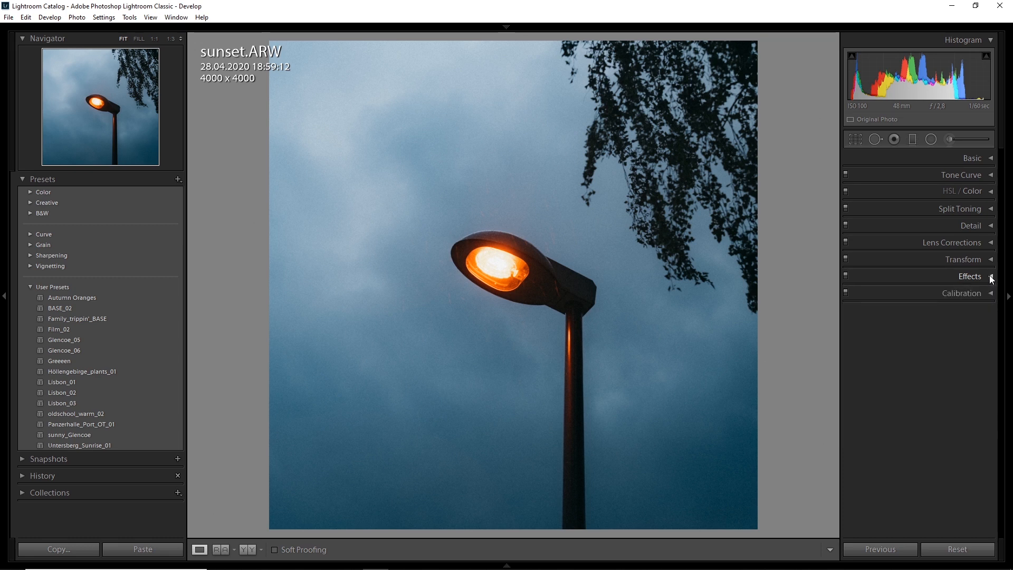
Step: Darken the lamp photo's right side with a graduated filter drawn inward from the edge, clearing its 4.00 exposure
key("m")
left_click_drag(758, 198, 534, 199)
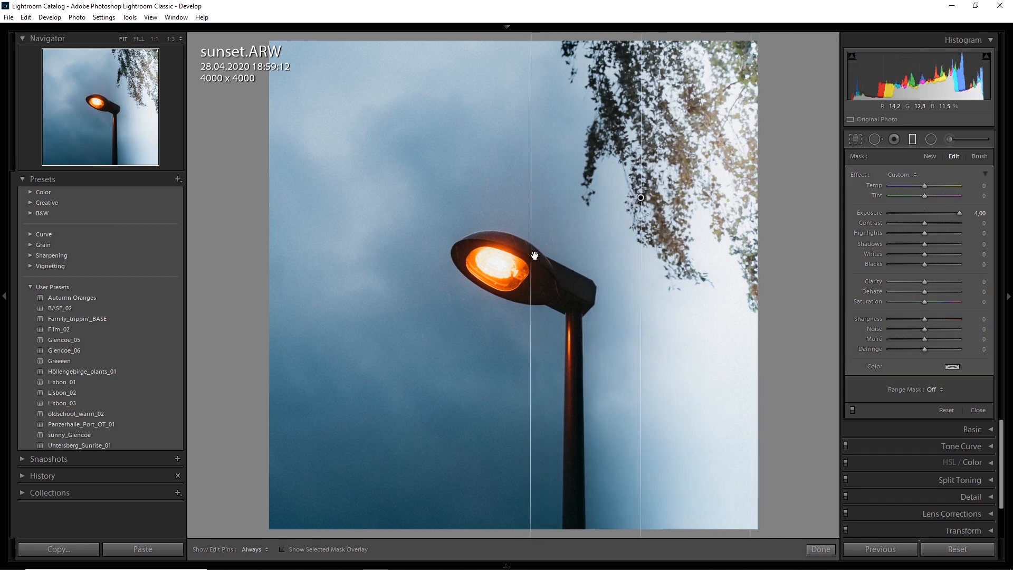
double_click(869, 213)
left_click(913, 140)
left_click(913, 139)
left_click(644, 197)
left_click(913, 140)
Step: Set the lamp photo's purple saturation to −35 and its red hue to +5
left_click(964, 158)
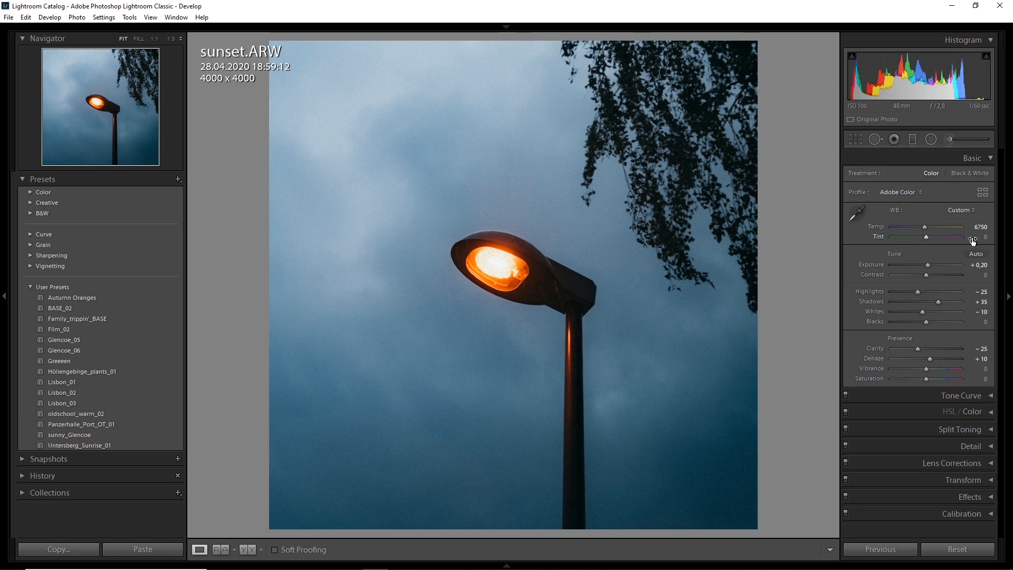
left_click(970, 157)
left_click(965, 190)
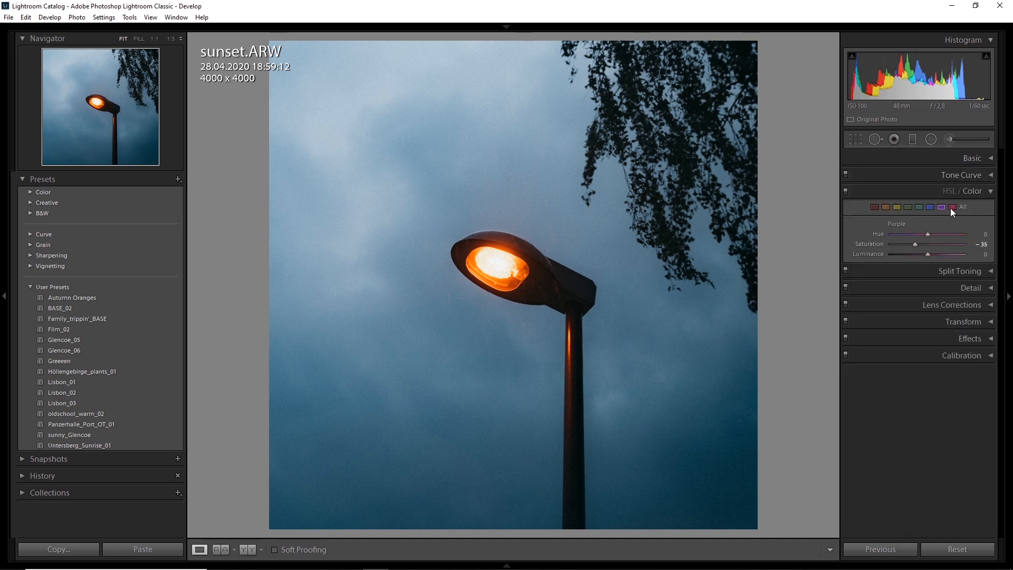
left_click(918, 206)
left_click(981, 245)
left_click(874, 207)
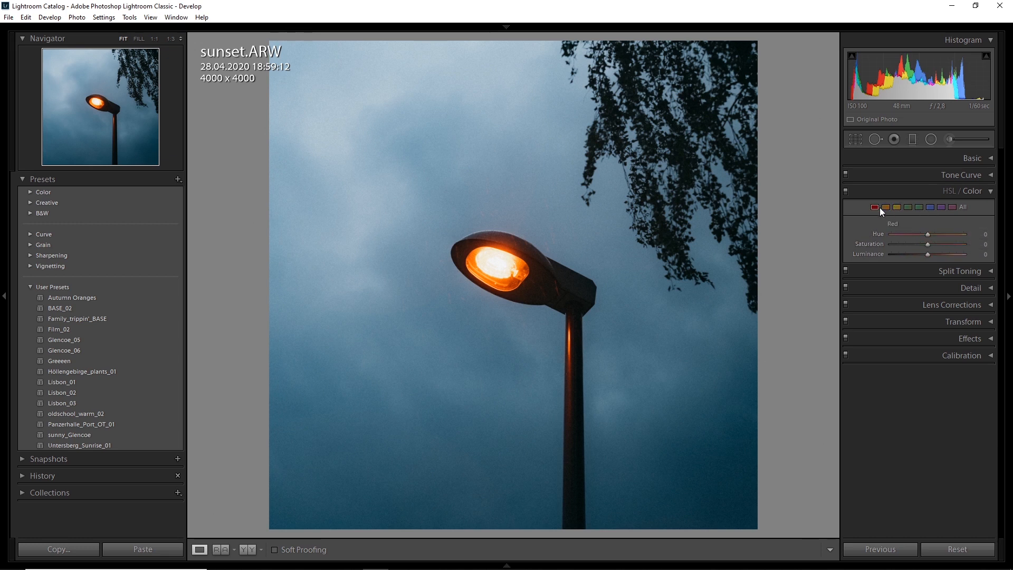
left_click(982, 234)
type("5")
key("Return")
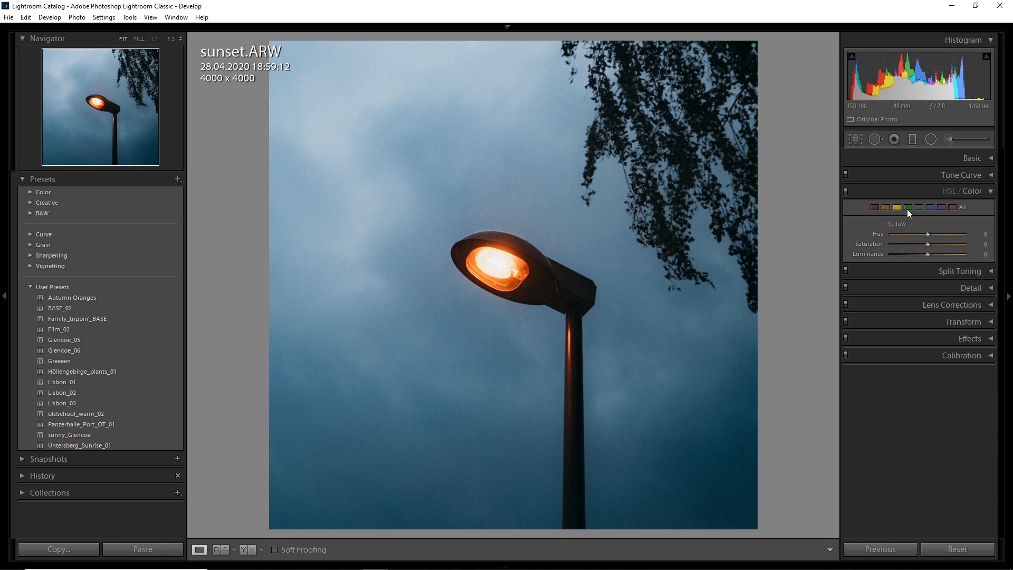
Step: Set the lamp photo's blue saturation to −35 and its aqua saturation to −25
left_click(929, 207)
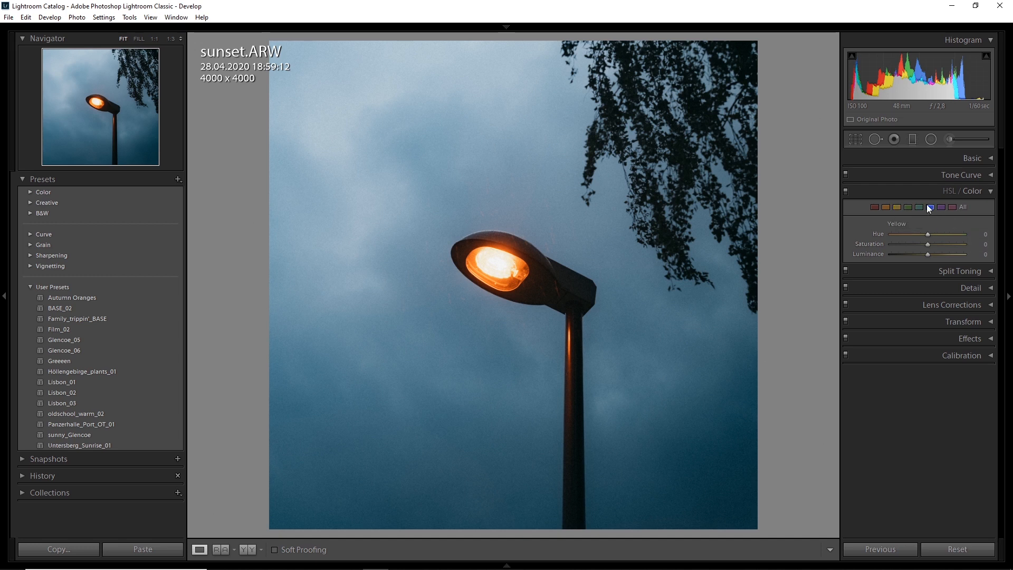
left_click_drag(927, 244, 905, 243)
left_click(978, 245)
type("-50")
key("Return")
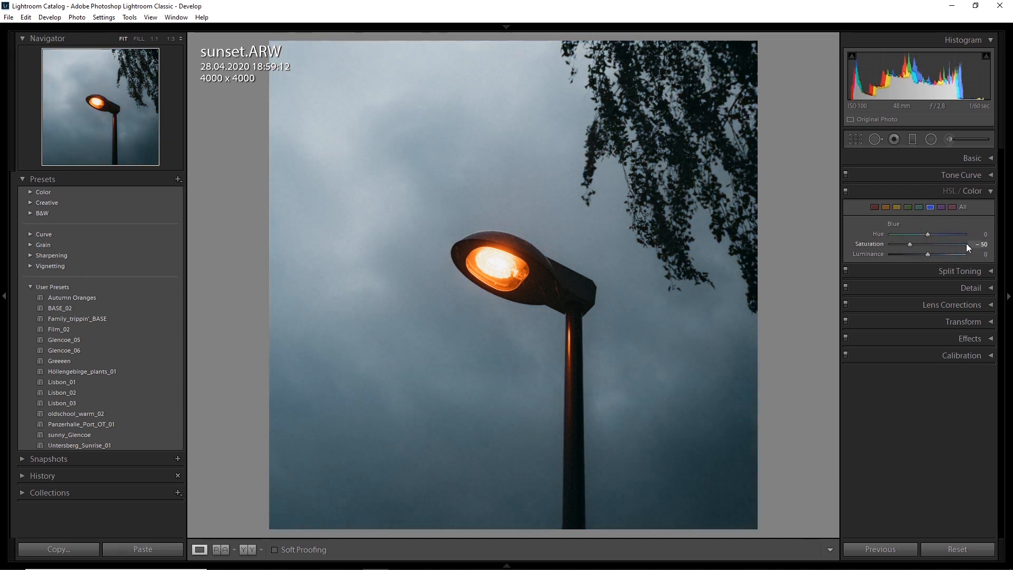
left_click(979, 244)
type("-35")
key("Return")
left_click_drag(925, 245, 922, 245)
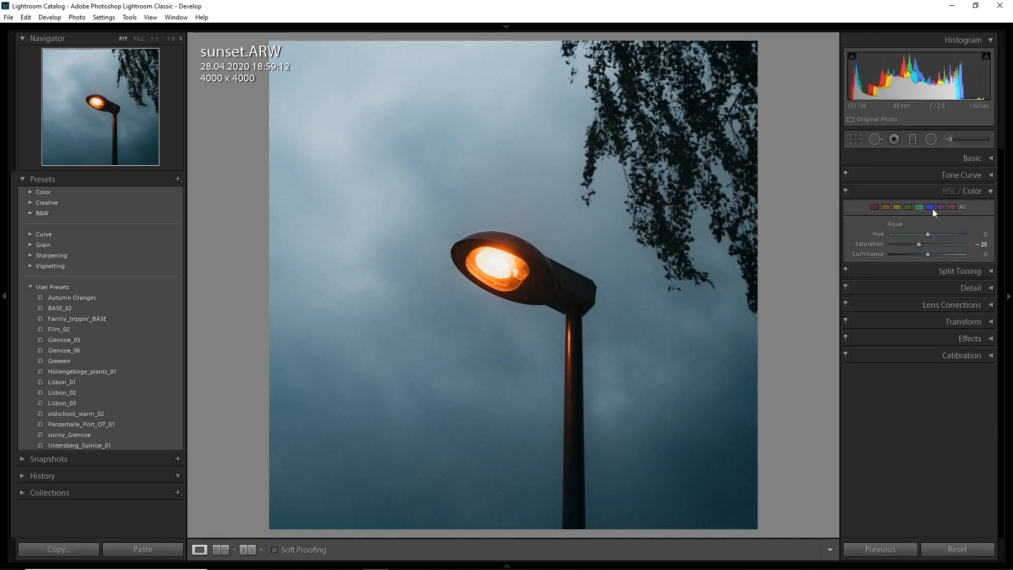
Step: Add a graduated filter from the lamp photo's bottom edge up to its top, with exposure −0.20 and shadows −10
key("m")
left_click_drag(502, 527, 500, 41)
left_click(977, 213)
key("Up")
left_click(975, 244)
key("Down")
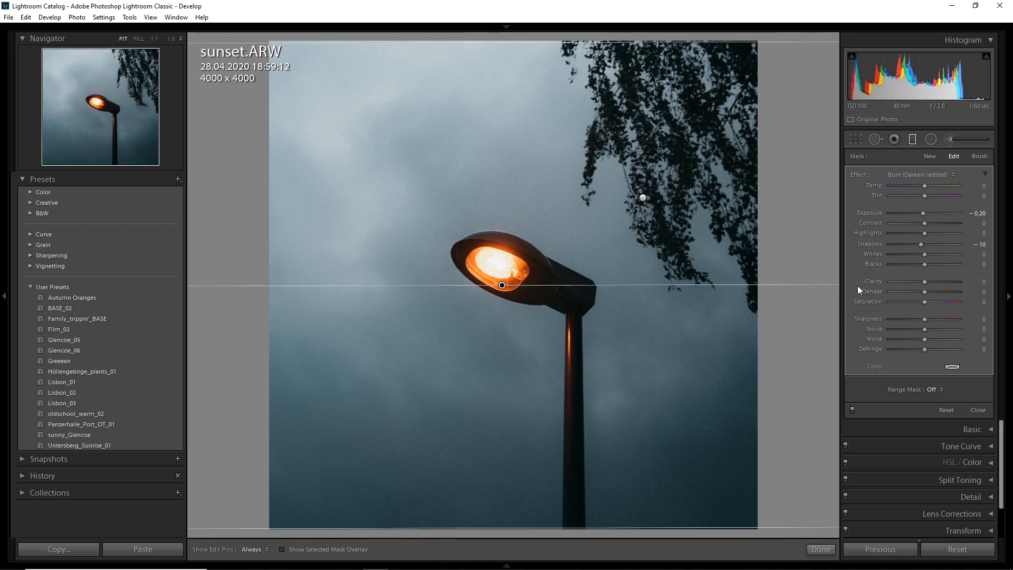
left_click(911, 138)
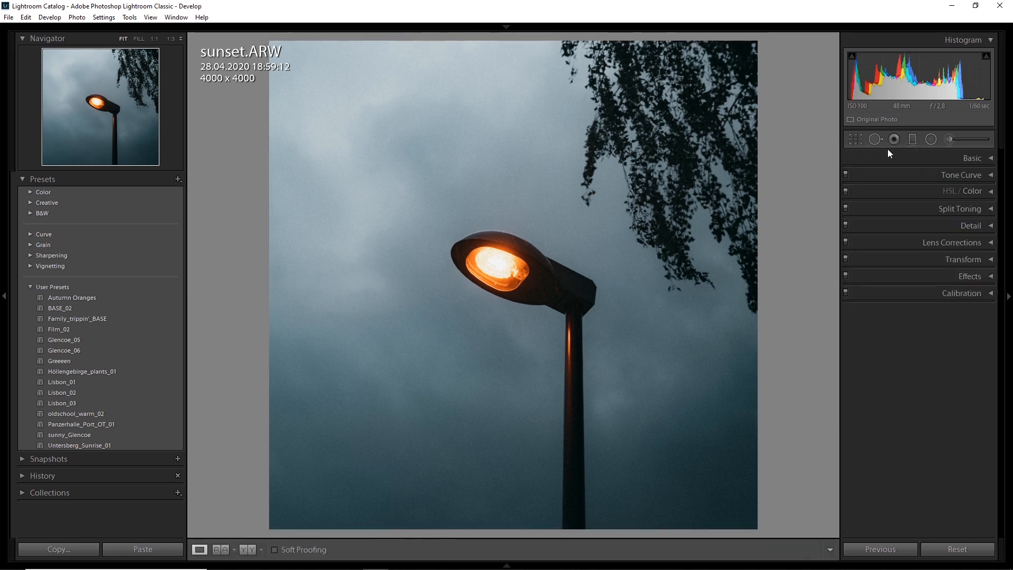
Step: Add a diagonal Burn (Darken) graduated filter with exposure −0.30 over the lamp photo's upper-left sky
key("m")
left_click_drag(335, 66, 514, 308)
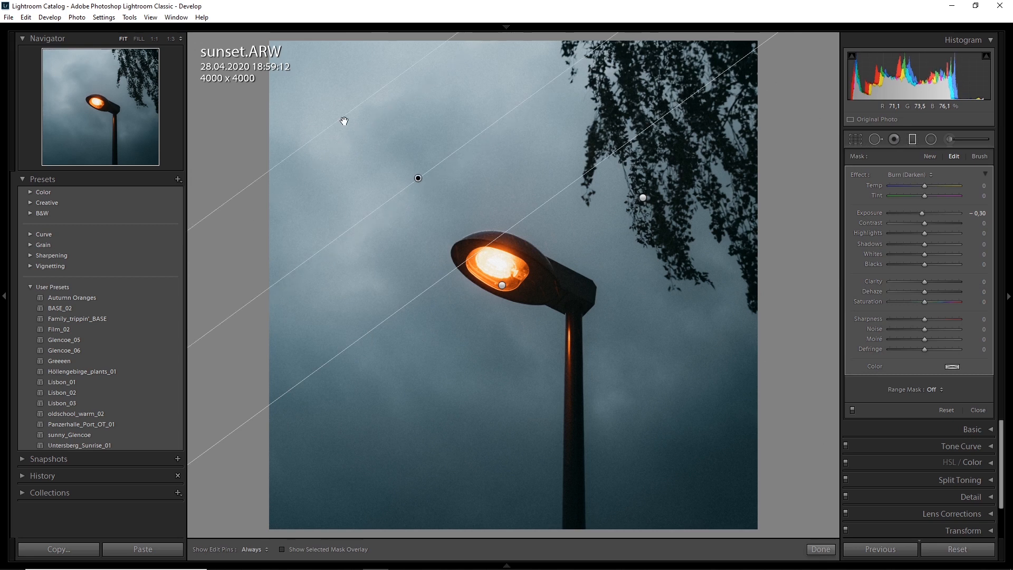
left_click(912, 140)
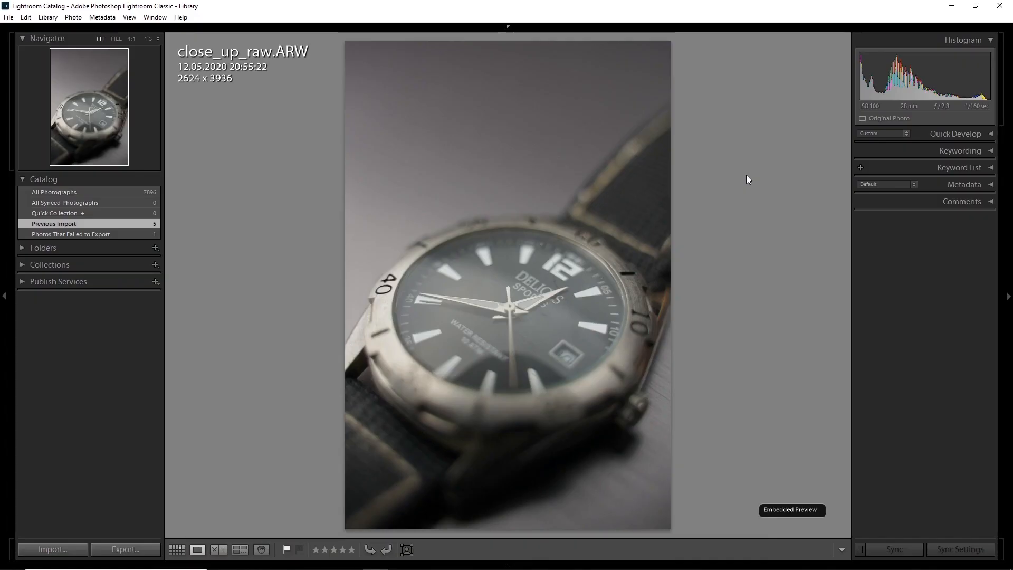
Step: Bring the watch close-up into the Develop module and crop it to a 1 × 1 ratio around the dial
mouse_move(686, 33)
left_click(788, 46)
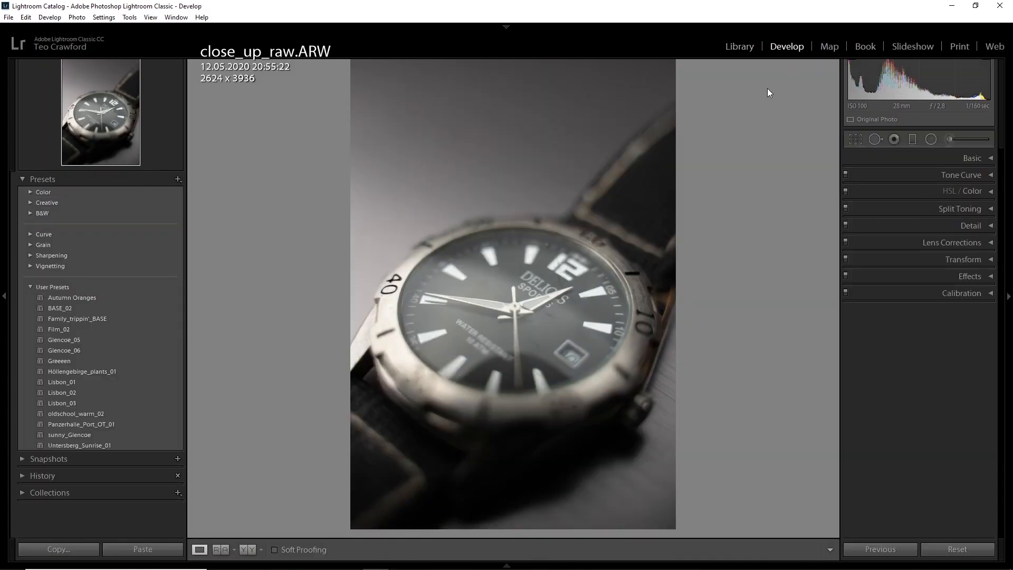
left_click(854, 138)
left_click(961, 175)
left_click(891, 228)
left_click_drag(448, 255, 498, 267)
left_click(853, 140)
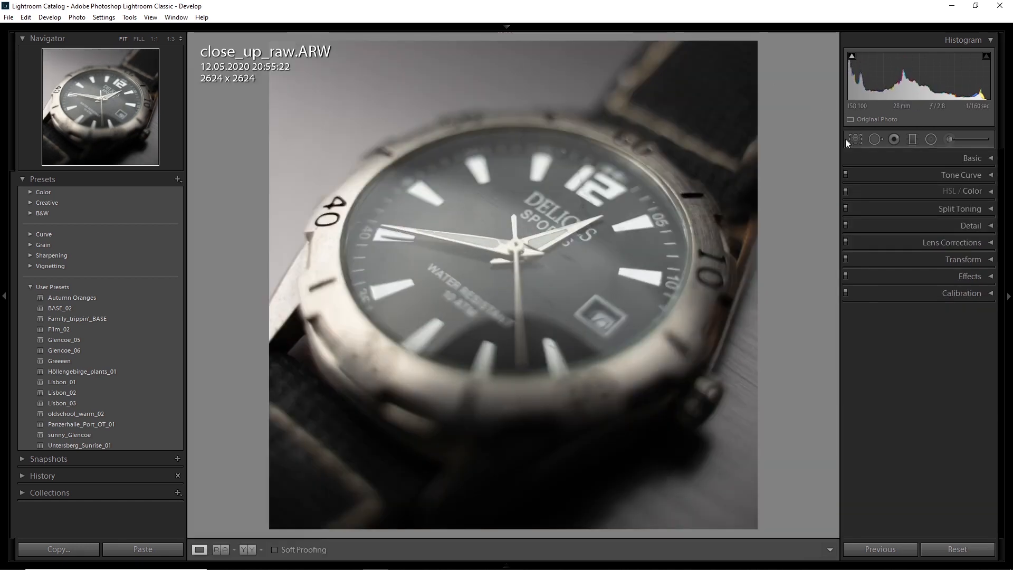
Step: Set the watch photo's temperature to 5200, tint to +4, exposure to +0.20, highlights to −50 and shadows to +35
left_click(975, 159)
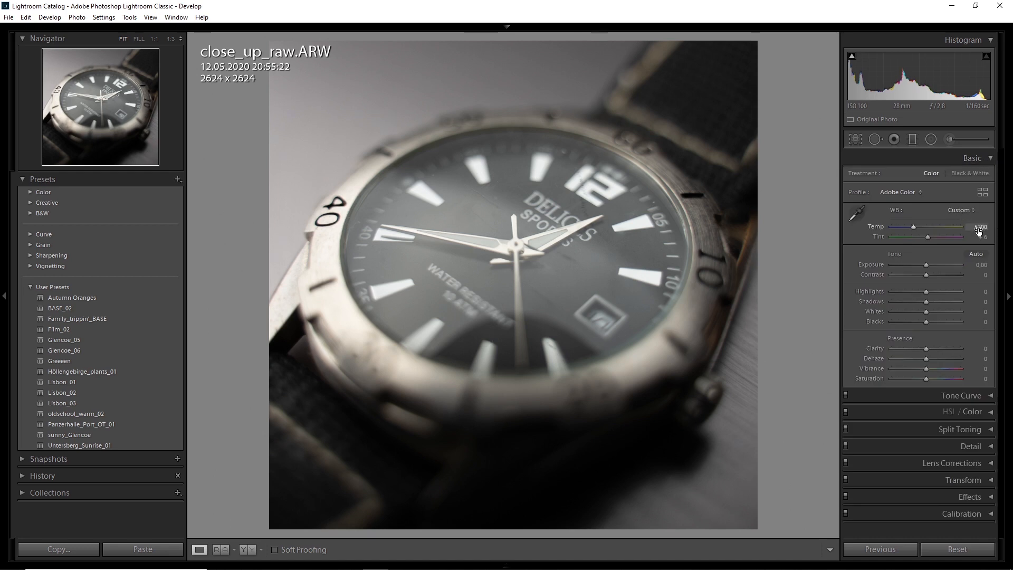
left_click_drag(976, 266, 978, 266)
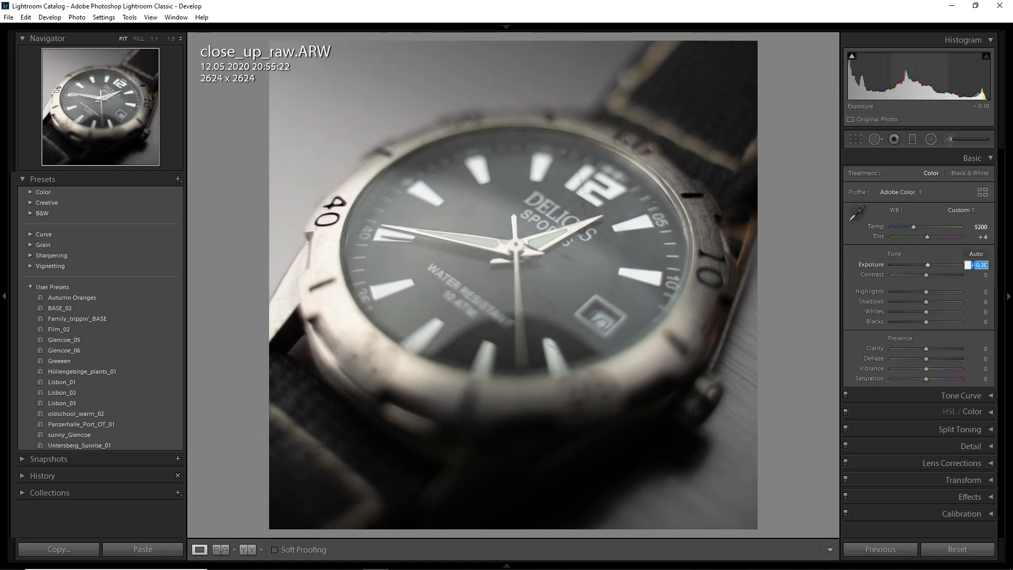
left_click_drag(926, 291, 917, 291)
left_click_drag(980, 295, 938, 302)
left_click(972, 302)
Step: Set the watch photo's whites to −15, clarity to −15 and dehaze to +25, and its calibration blue primary hue to −30
left_click(979, 312)
type("-15")
key("Return")
left_click_drag(973, 359, 974, 362)
left_click(961, 514)
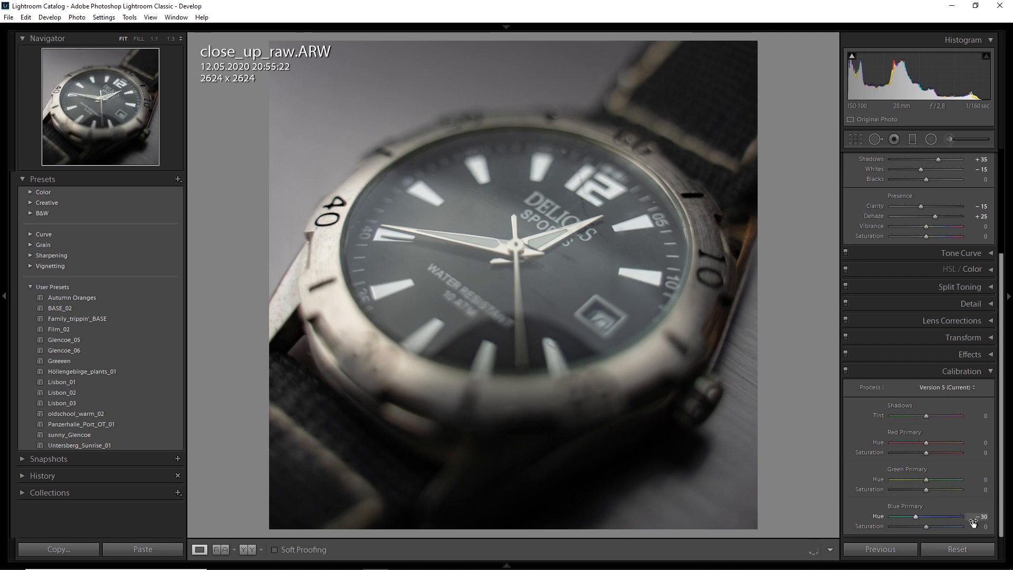
left_click(990, 373)
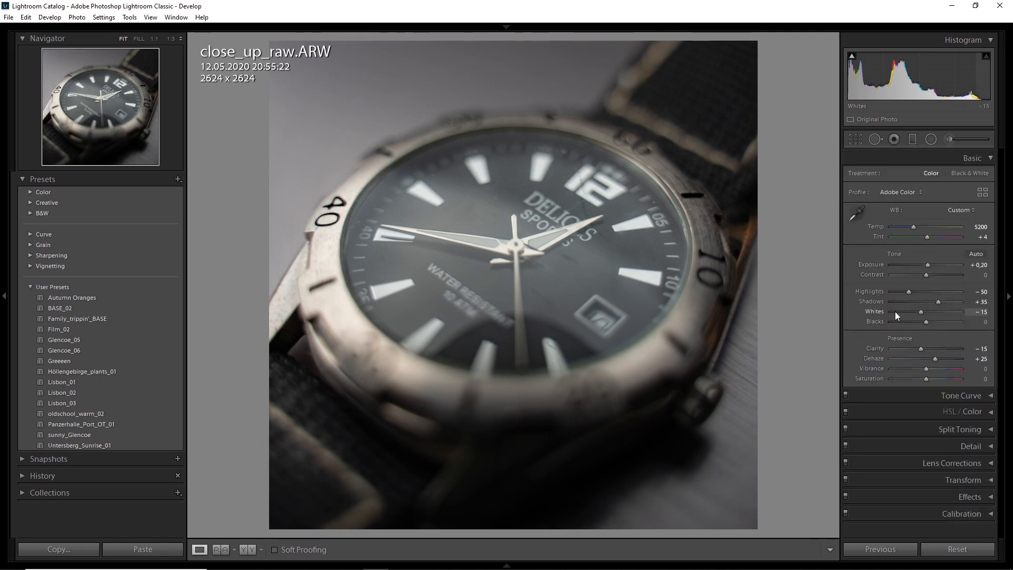
Step: Shape the RGB tone curve with an anchored midpoint, darker shadows and a raised black point, and add a midpoint to the Red channel curve
left_click(989, 398)
left_click(976, 158)
left_click(918, 253)
left_click_drag(891, 280, 857, 304)
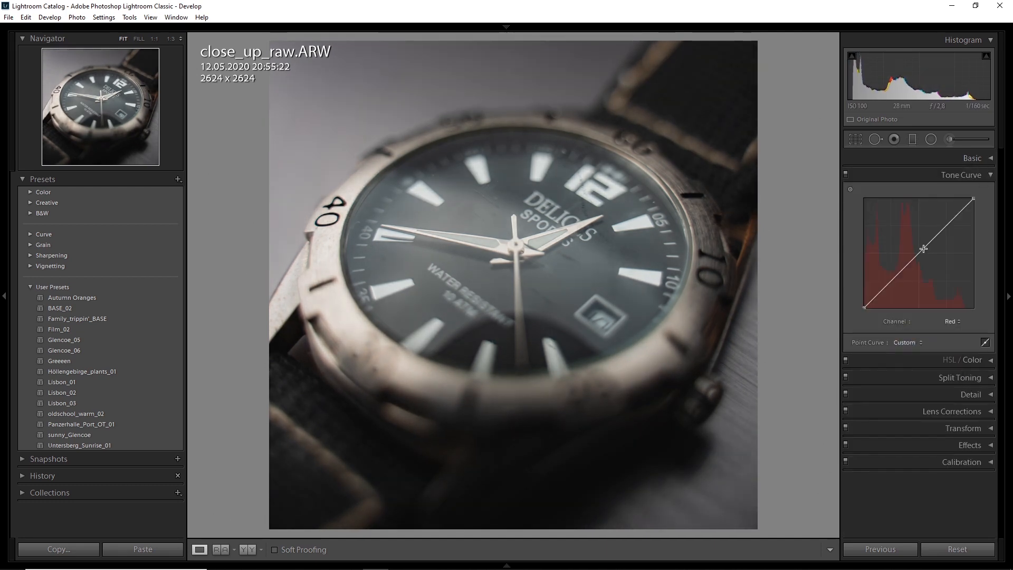
left_click_drag(922, 249, 920, 253)
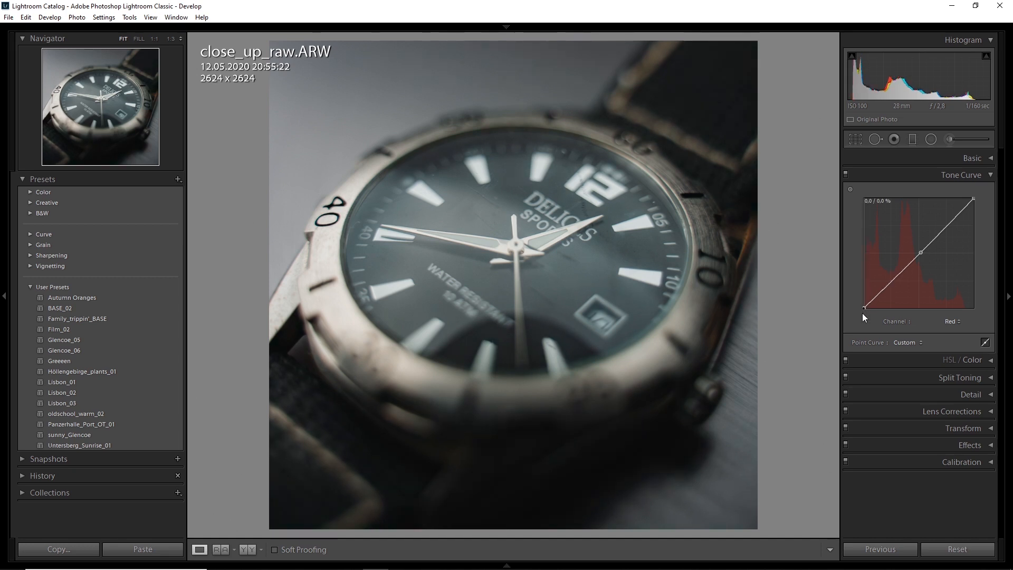
Step: Split tone the watch photo's shadows with hue 210 and saturation 5
left_click(961, 174)
left_click(991, 210)
left_click(924, 297)
key("ctrl+z")
left_click(931, 289)
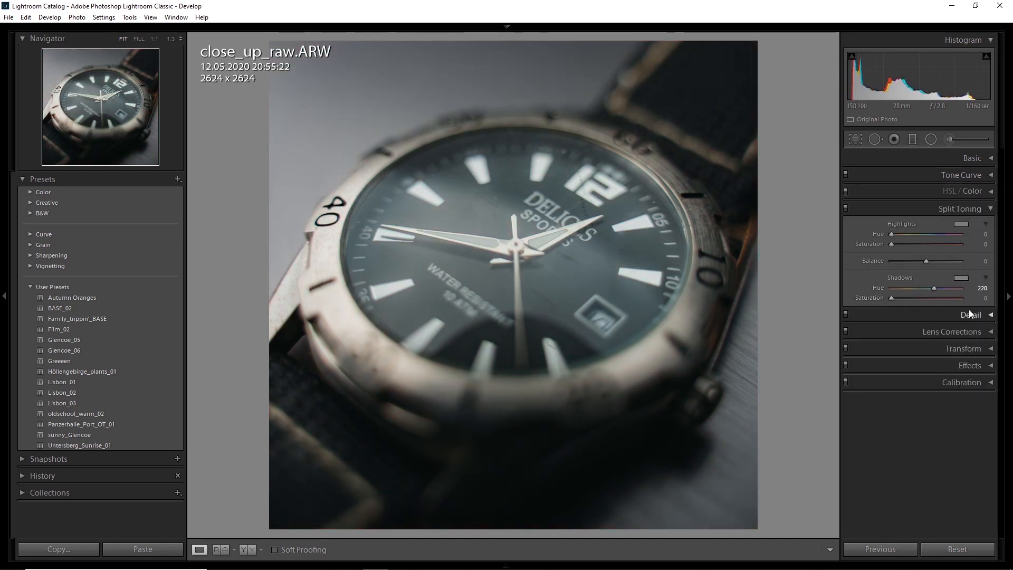
left_click(990, 209)
Step: Compare the watch photo's edited version with its before version, and return to the single loupe view
left_click(1008, 296)
left_click(248, 550)
left_click(372, 551)
left_click(372, 550)
left_click(199, 550)
left_click(1008, 296)
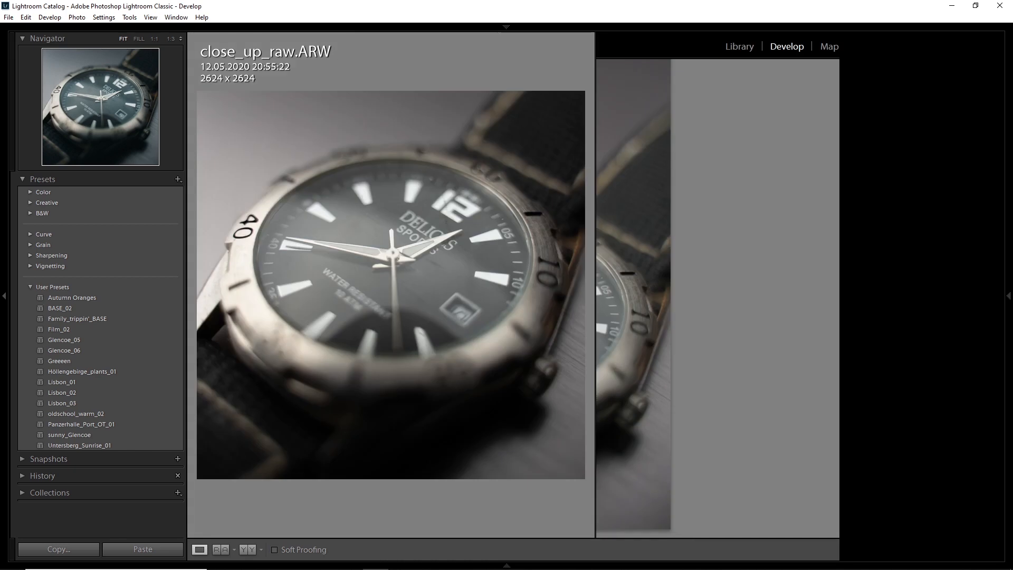
Step: Refine the watch photo to temperature 5100, tint +2, exposure +0.30 and contrast +10
left_click(968, 159)
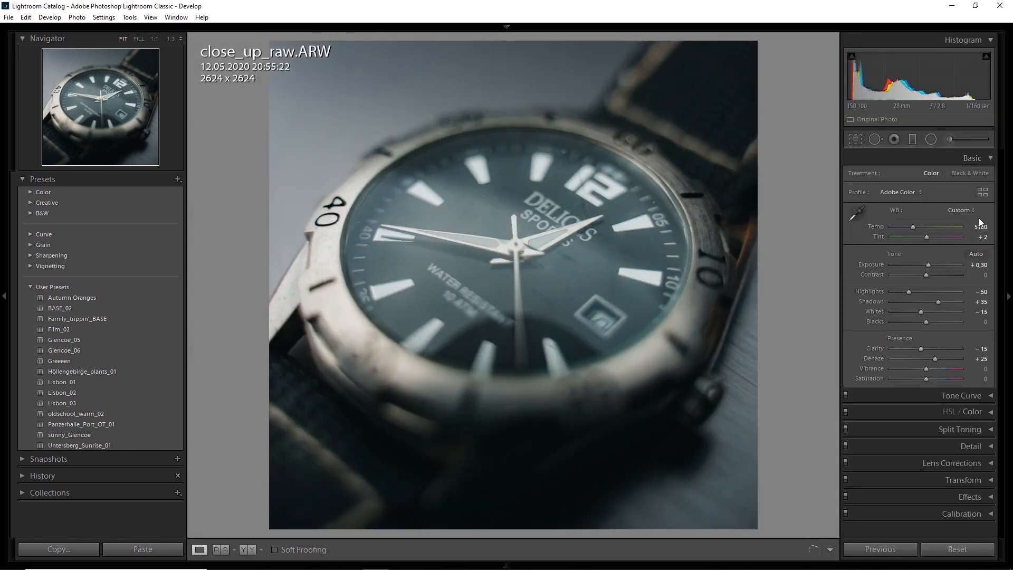
left_click(967, 159)
left_click(984, 158)
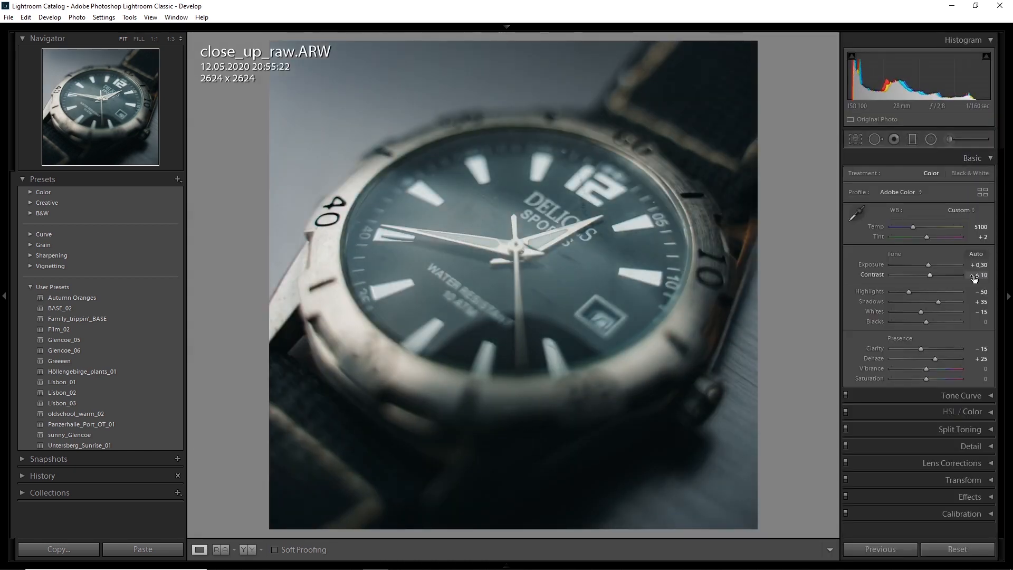
Step: Lower the saturation of the watch photo's blue tones
left_click(983, 156)
left_click(991, 191)
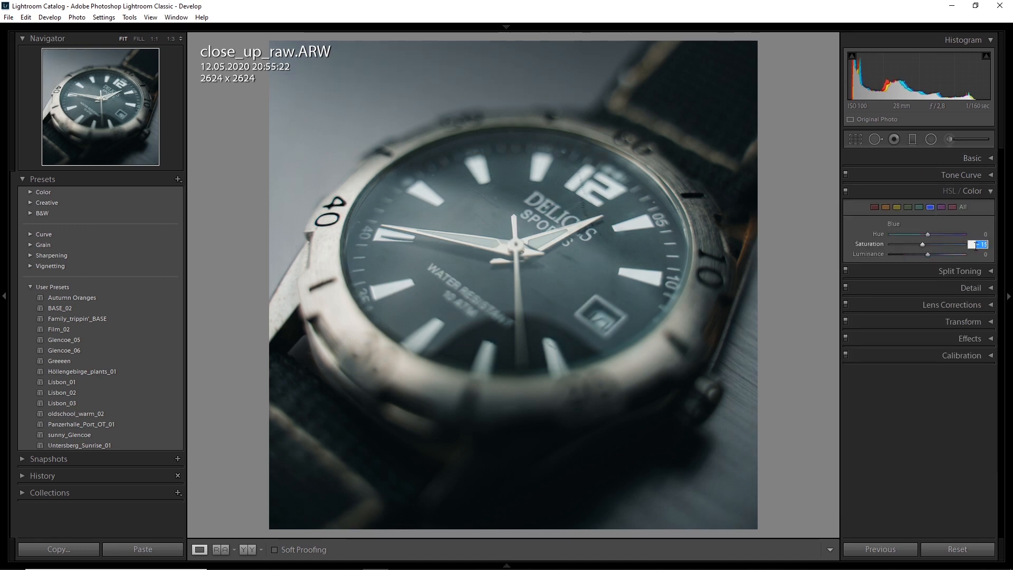
left_click_drag(928, 244, 920, 246)
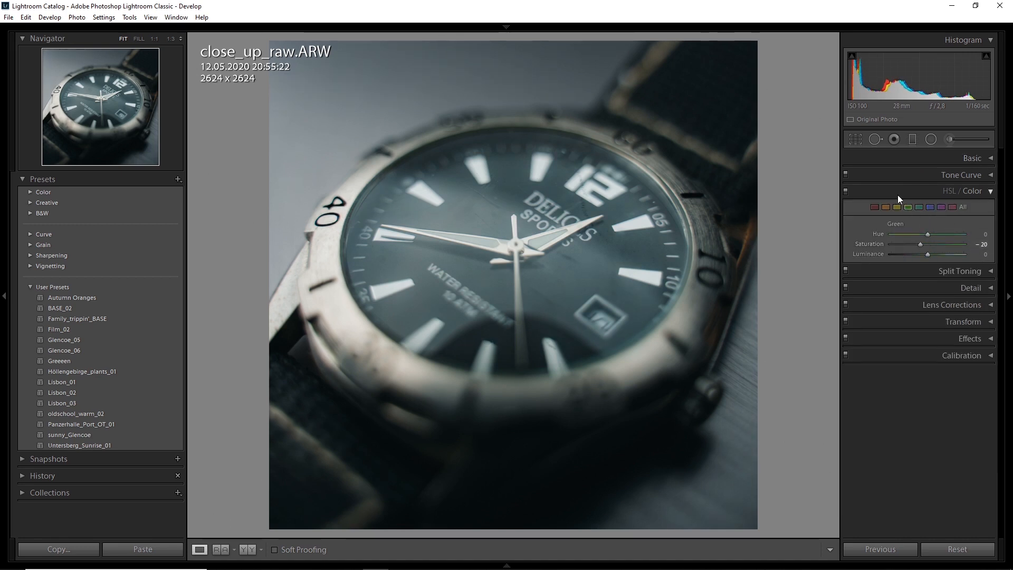
left_click(990, 192)
Step: Sharpen the watch photo with amount 60 and masking 50, and check the detail preview on the watch hands
left_click(984, 227)
left_click(910, 226)
left_click(909, 225)
left_click(919, 280)
left_click(918, 276)
left_click_drag(943, 294, 876, 279)
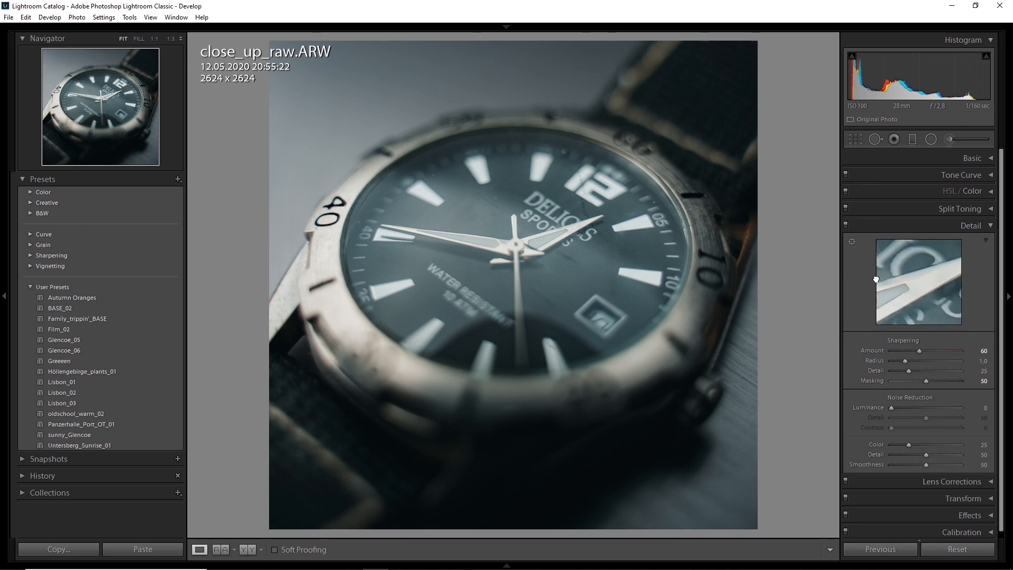
Step: Add a diagonal graduated filter over the watch photo's upper-right corner with exposure −0.50
left_click(912, 139)
left_click_drag(482, 213, 686, 126)
left_click_drag(765, 376, 802, 349)
left_click_drag(738, 166, 775, 122)
left_click(977, 214)
type("-0,5")
key("Return")
Step: Set the upper-right graduated filter's temperature to −10 and tint to −5, and adjust its position and angle
left_click_drag(659, 371, 634, 400)
left_click_drag(739, 84, 710, 117)
left_click_drag(976, 187, 974, 188)
left_click_drag(699, 109, 719, 131)
left_click(979, 197)
type("-5")
key("Return")
left_click_drag(773, 347, 777, 342)
Step: Add a second diagonal graduated filter from the watch photo's lower-left corner with temperature −10, tint −5 and exposure −0.50
left_click(909, 143)
left_click(908, 142)
left_click_drag(273, 520, 500, 185)
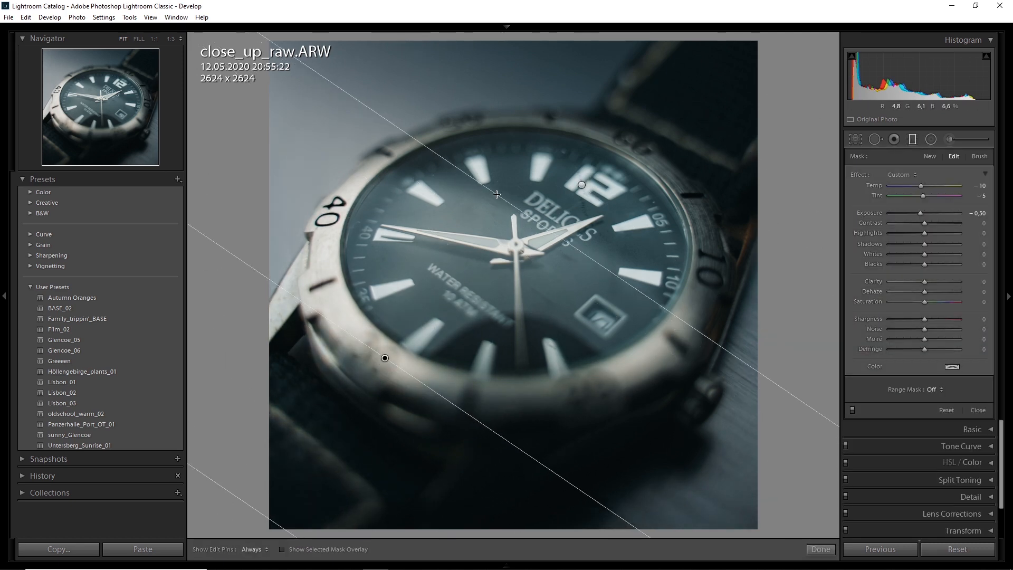
left_click_drag(276, 520, 322, 488)
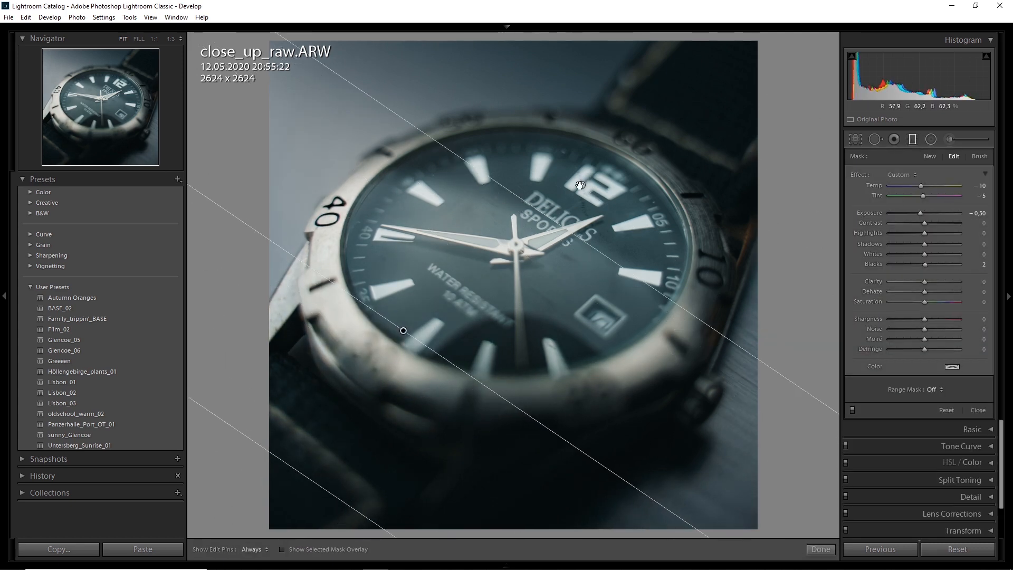
Step: Add a new diagonal graduated filter from the watch photo's upper-left corner with exposure 0.50 and clarity −25
left_click(929, 156)
left_click_drag(269, 40, 492, 342)
left_click_drag(922, 213, 929, 213)
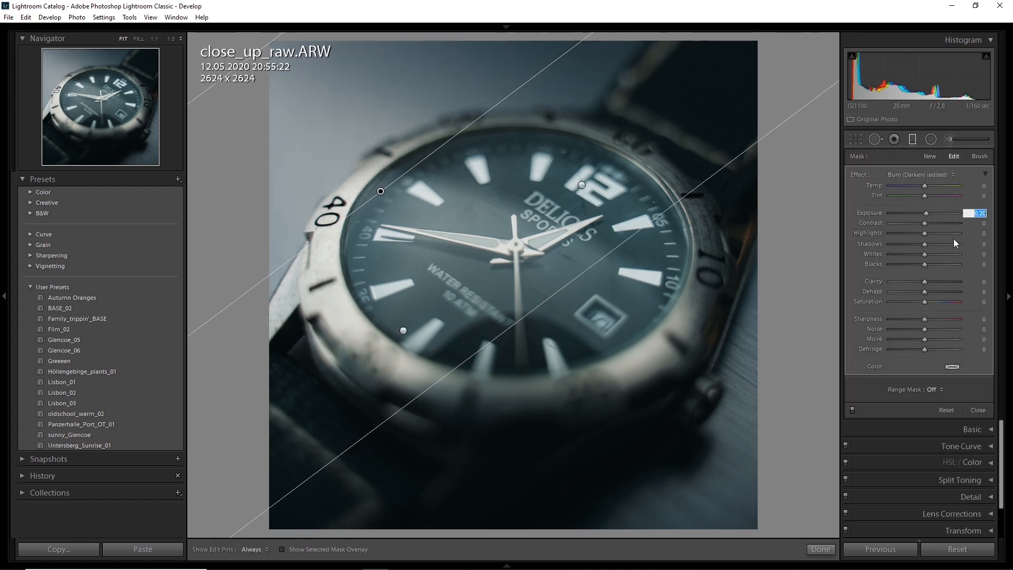
left_click_drag(924, 282, 915, 282)
left_click_drag(929, 213, 928, 213)
key("Up")
Step: Rotate and reposition the upper-left graduated filter while checking its coverage with the mask overlay
left_click_drag(199, 327, 178, 290)
left_click_drag(359, 414, 366, 391)
key("o")
left_click_drag(203, 277, 211, 286)
left_click_drag(242, 59, 250, 103)
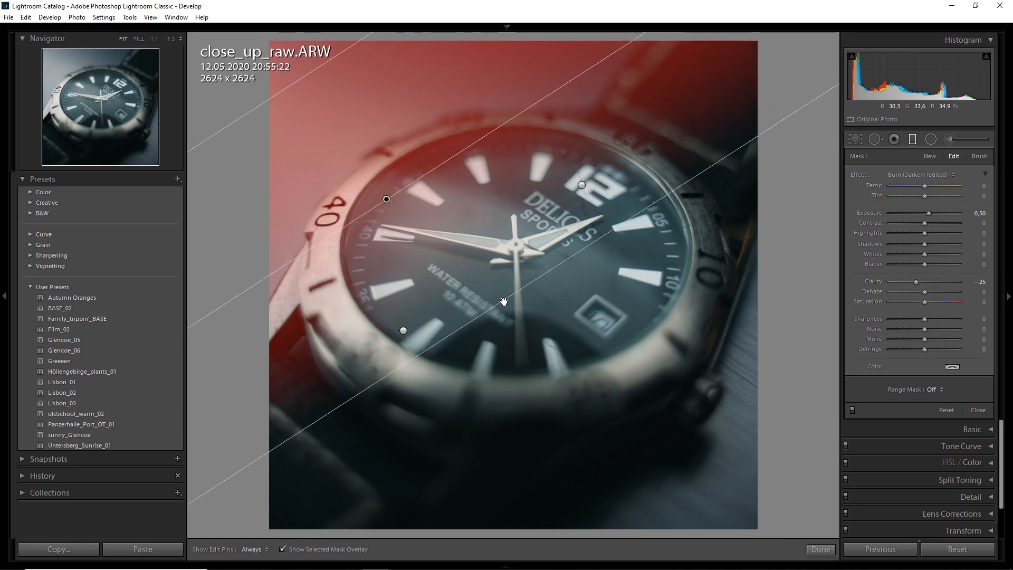
key("o")
Step: Place another diagonal graduated filter over the watch photo's lower-right corner and adjust its angle and position
left_click(911, 139)
left_click(912, 140)
left_click_drag(753, 512, 690, 452)
mouse_move(786, 112)
left_mouse_down()
mouse_move(784, 91)
mouse_move(800, 86)
mouse_move(799, 104)
left_mouse_up()
left_click_drag(566, 299, 570, 304)
Step: Reset the lower-right filter's effect values and set its temperature to 50, tint to 5 and exposure to 0.20
double_click(859, 175)
left_click_drag(925, 186, 976, 188)
left_click(978, 187)
key("Up")
left_click(977, 196)
key("Up")
left_click(970, 215)
key("Up")
key("Up")
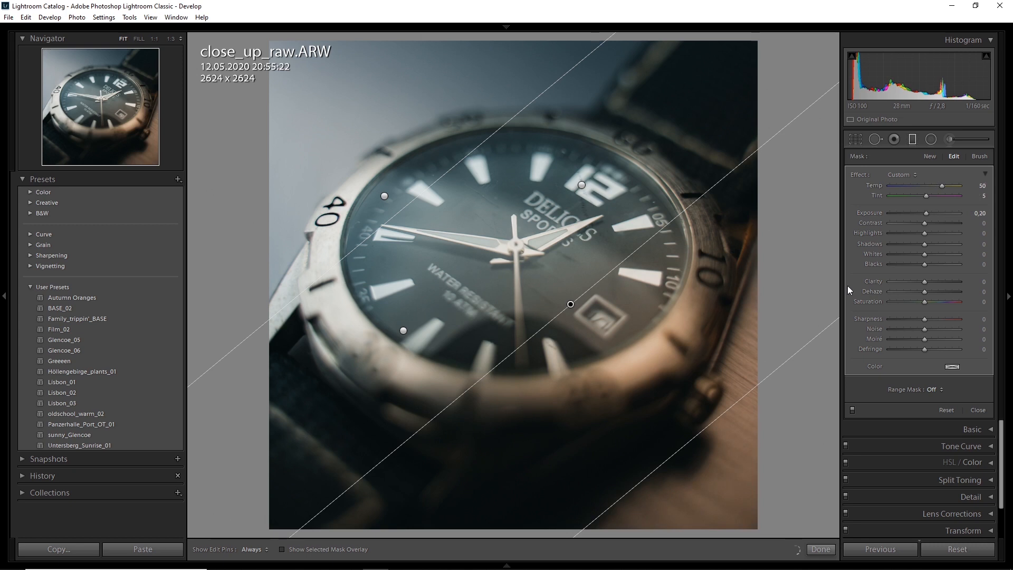
Step: Reposition the warm lower-right graduated filter and compare the watch photo with the graduated filters off and on
mouse_move(682, 447)
left_mouse_down()
mouse_move(724, 498)
mouse_move(677, 442)
left_mouse_up()
left_click_drag(448, 171, 473, 201)
left_click_drag(659, 465, 684, 496)
left_click(851, 410)
left_click(851, 410)
left_click(851, 410)
left_click(851, 410)
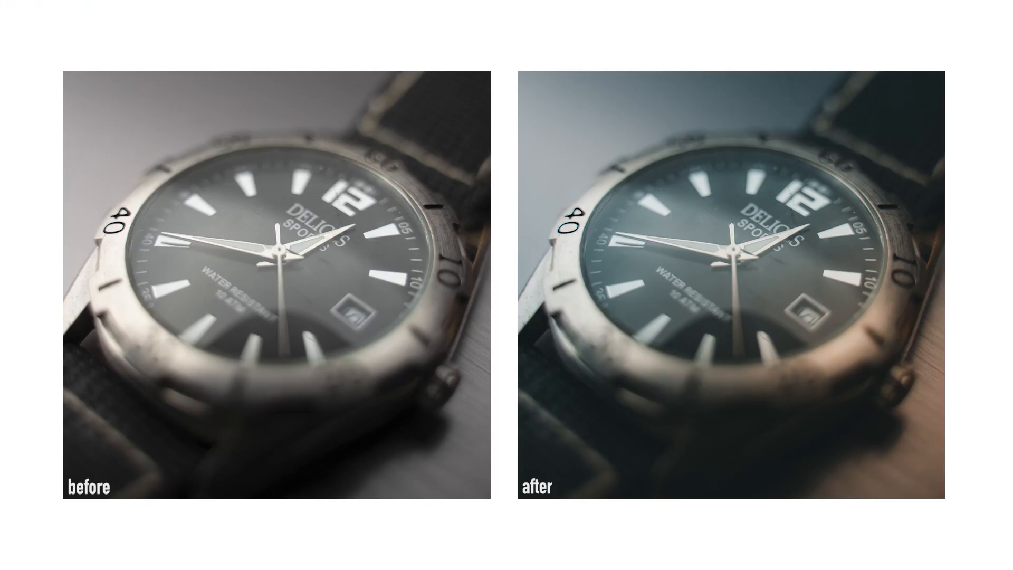